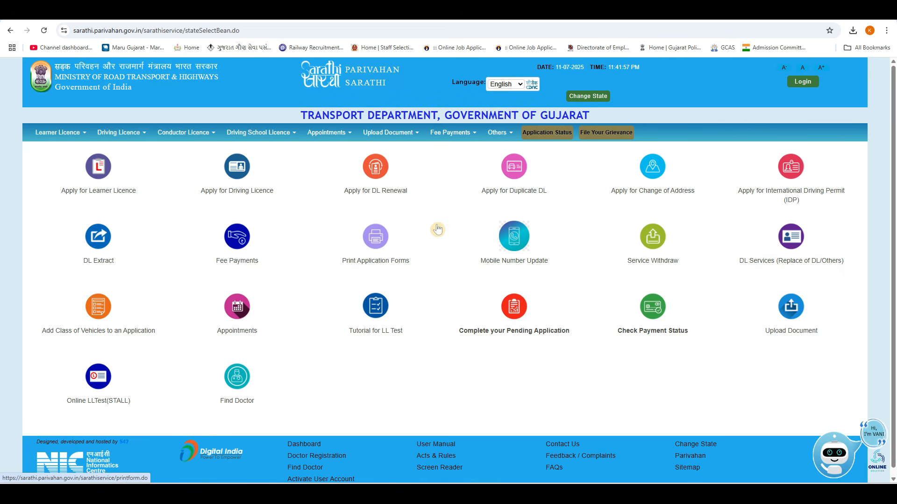
- Search Google for "parivahan" and open the Driving Licence result of Parivahan Sewa
{"action": "left_click", "coordinate": [803, 20]}
{"action": "left_click", "coordinate": [366, 194]}
{"action": "type", "text": "p"}
{"action": "key", "text": "Down"}
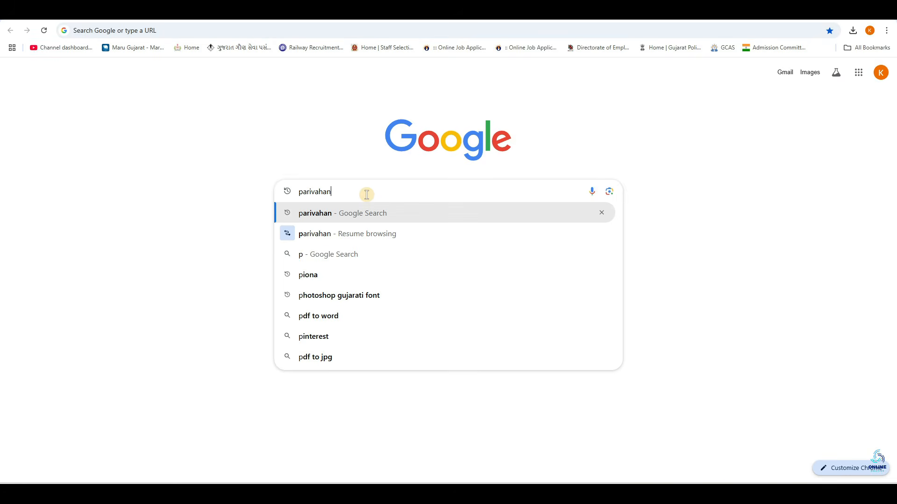
{"action": "key", "text": "Return"}
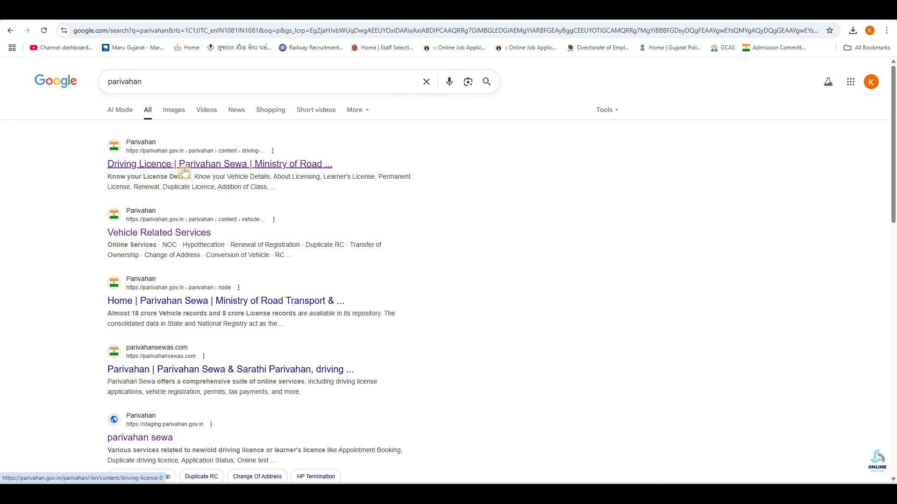
{"action": "left_click", "coordinate": [184, 172]}
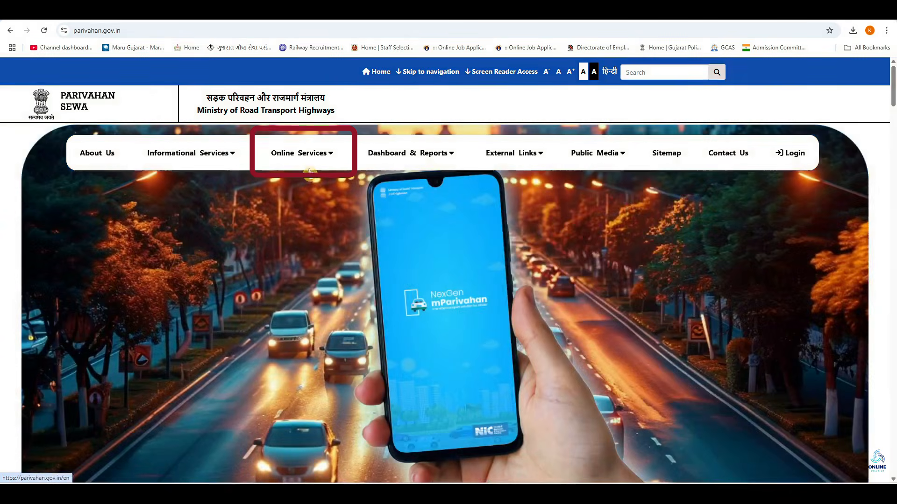
- Open the Driving License Related Services among the online services and choose Gujarat as the state
{"action": "left_click", "coordinate": [299, 154]}
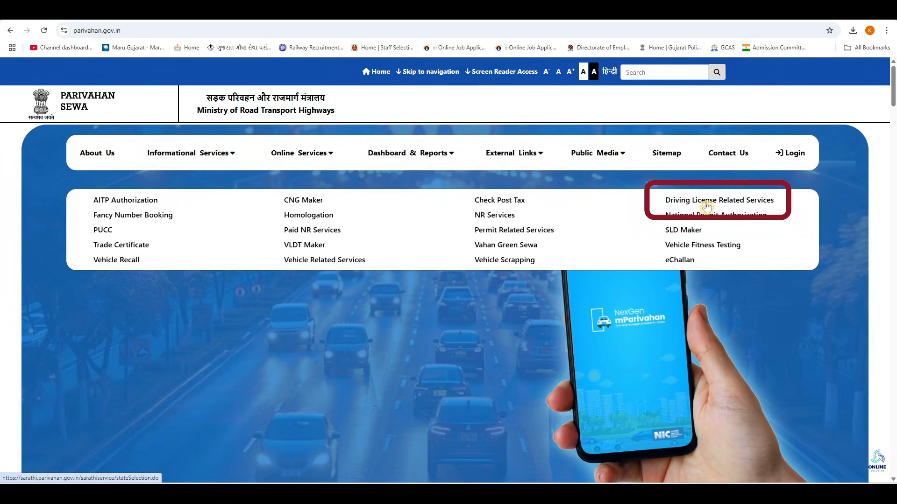
{"action": "left_click", "coordinate": [707, 206]}
{"action": "left_click", "coordinate": [430, 372]}
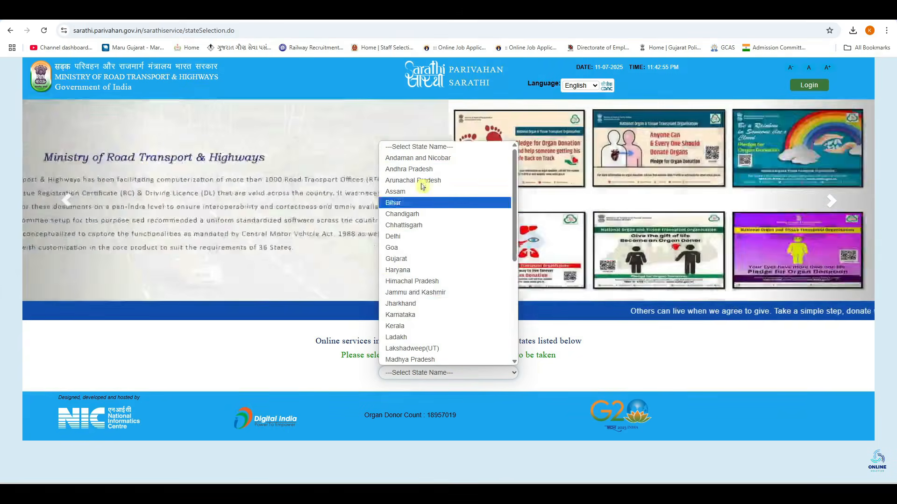
{"action": "left_click", "coordinate": [430, 260]}
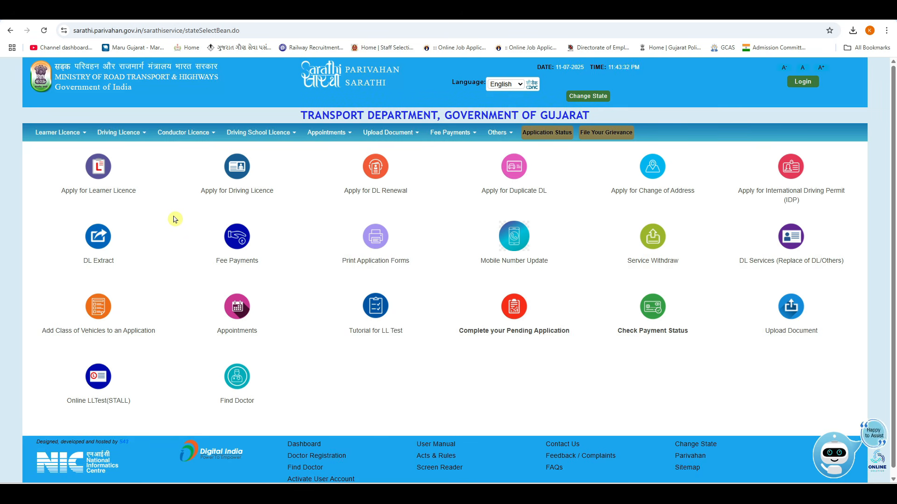
- Start a learner's licence application, continue past the instructions and keep General as the applicant category
{"action": "left_click", "coordinate": [103, 176]}
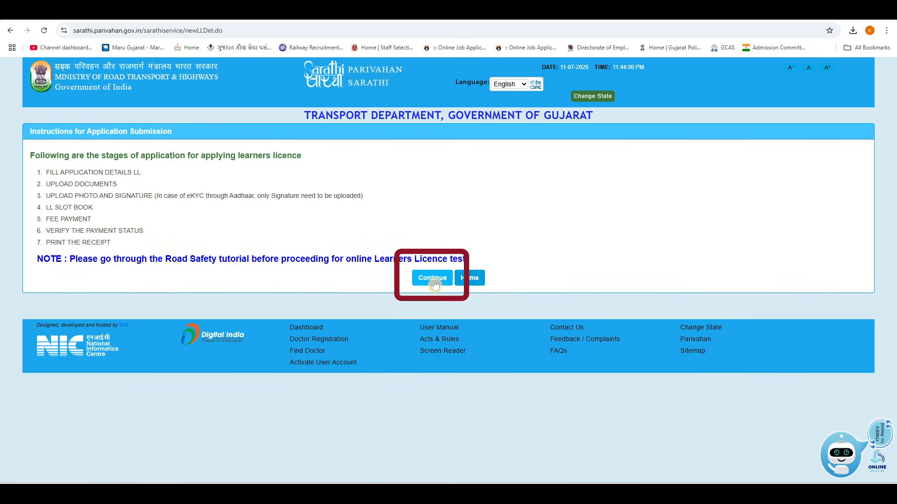
{"action": "left_click", "coordinate": [434, 283]}
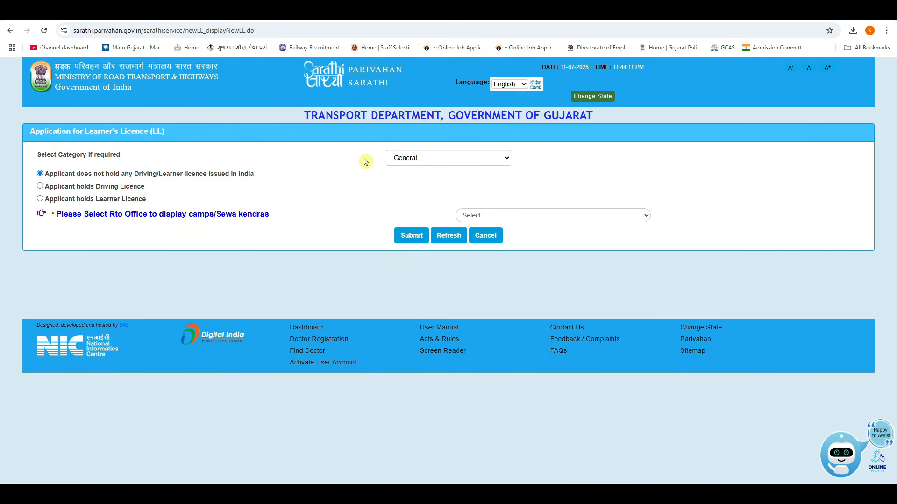
{"action": "left_click", "coordinate": [404, 159]}
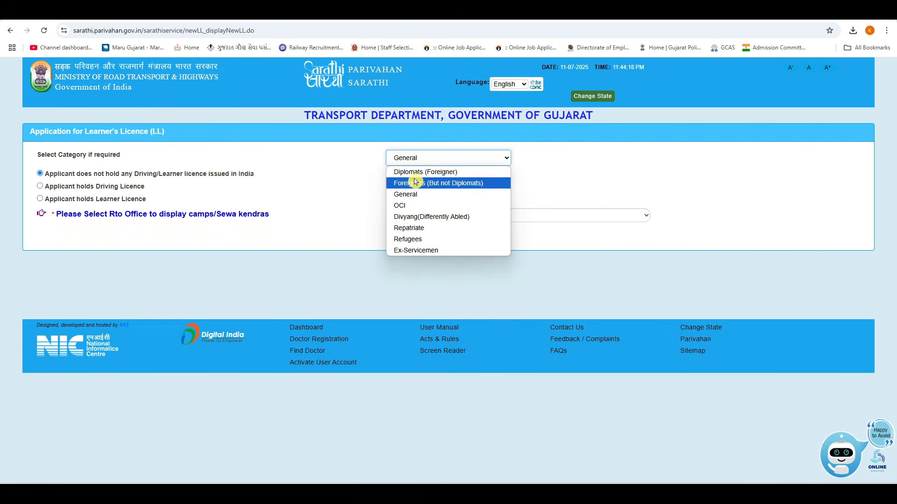
{"action": "left_click", "coordinate": [356, 194]}
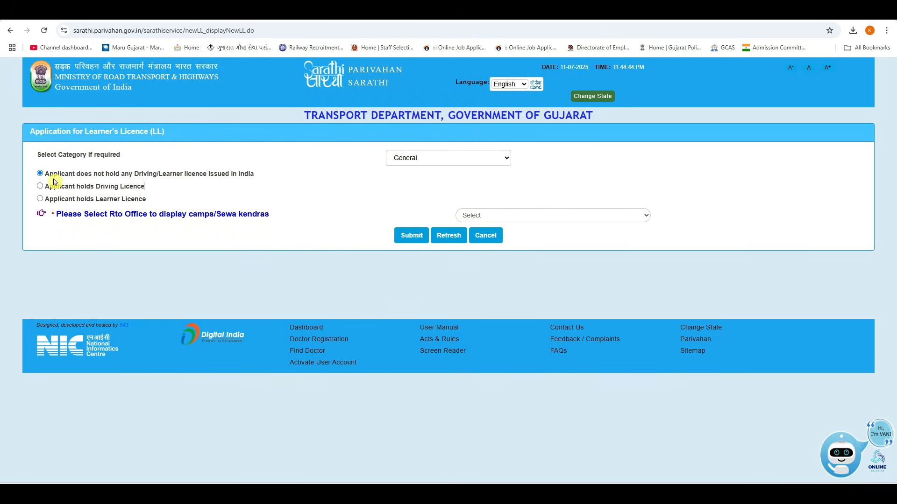
- Select BHAVNAGAR -- GJ04 as the RTO office and submit the form without choosing a camp
{"action": "left_click", "coordinate": [484, 217]}
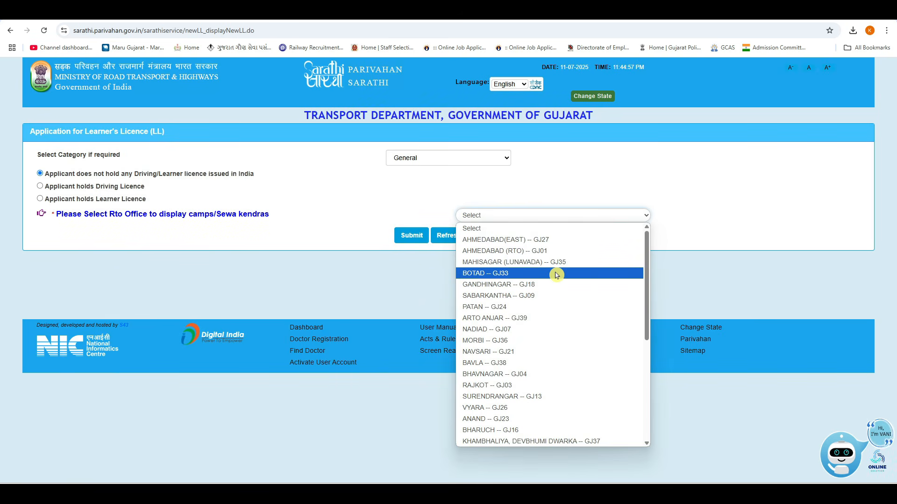
{"action": "left_click", "coordinate": [526, 375]}
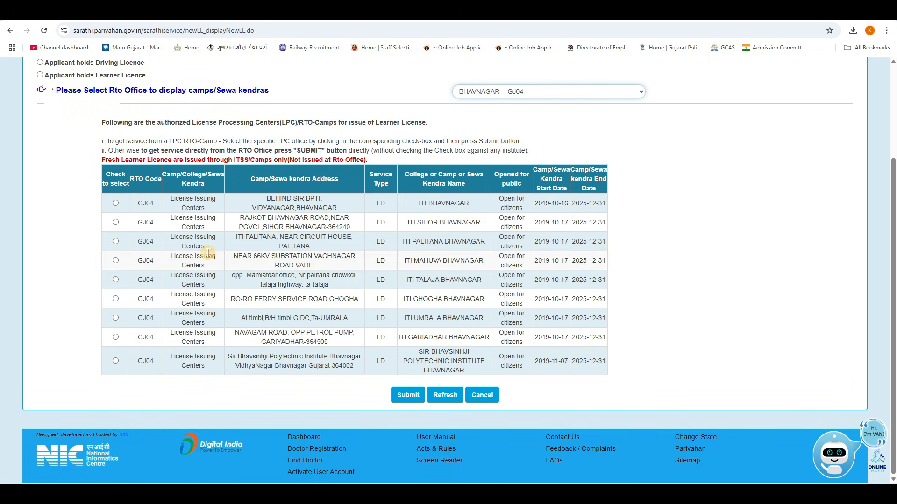
{"action": "left_click", "coordinate": [408, 396]}
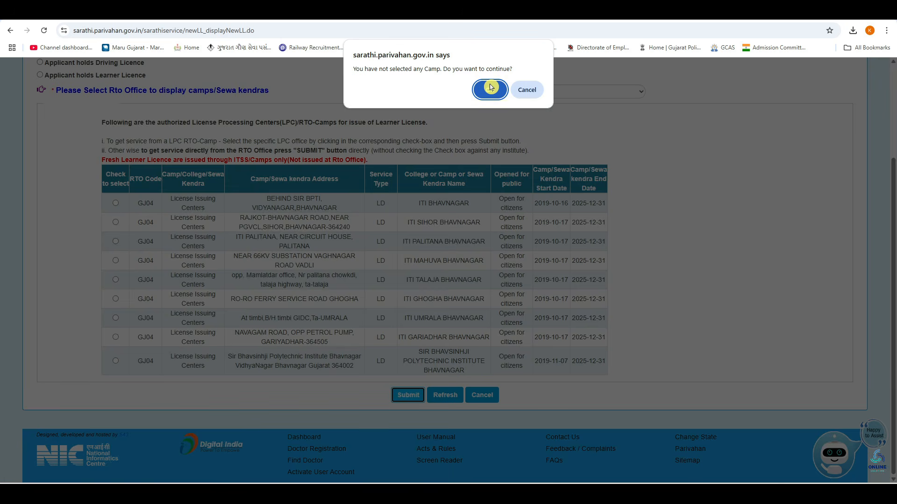
{"action": "left_click", "coordinate": [490, 91]}
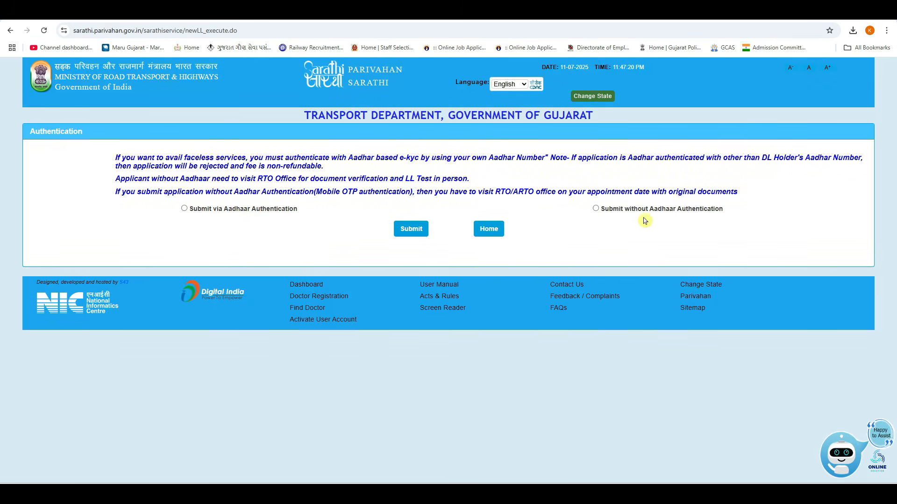
- Choose to submit the application via Aadhaar authentication and accept the mobile number notice
{"action": "left_click", "coordinate": [595, 209]}
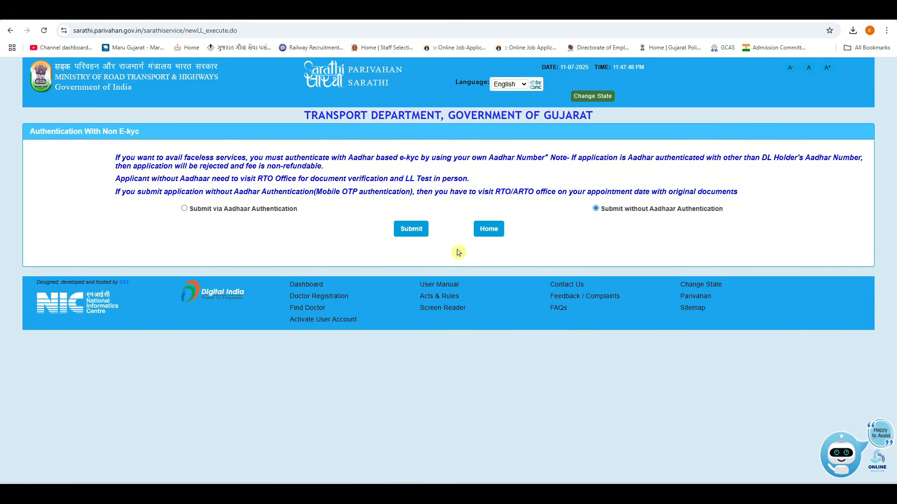
{"action": "left_click", "coordinate": [184, 209]}
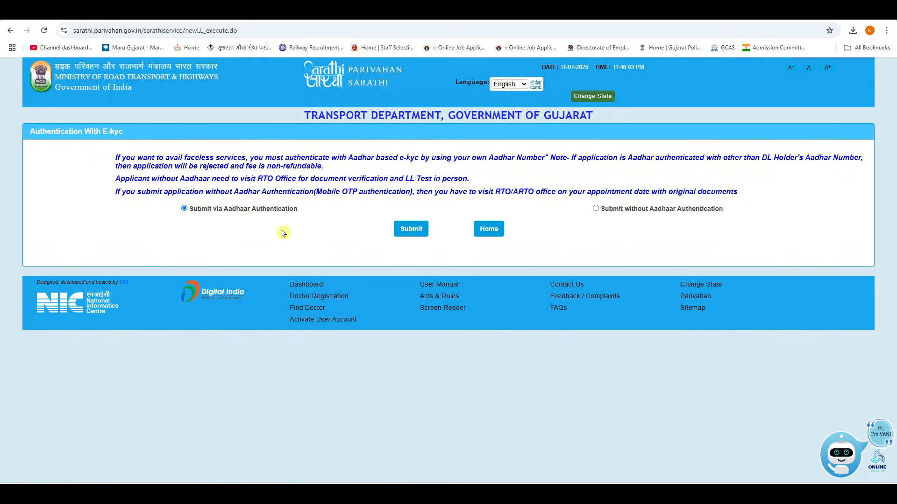
{"action": "left_click", "coordinate": [415, 232]}
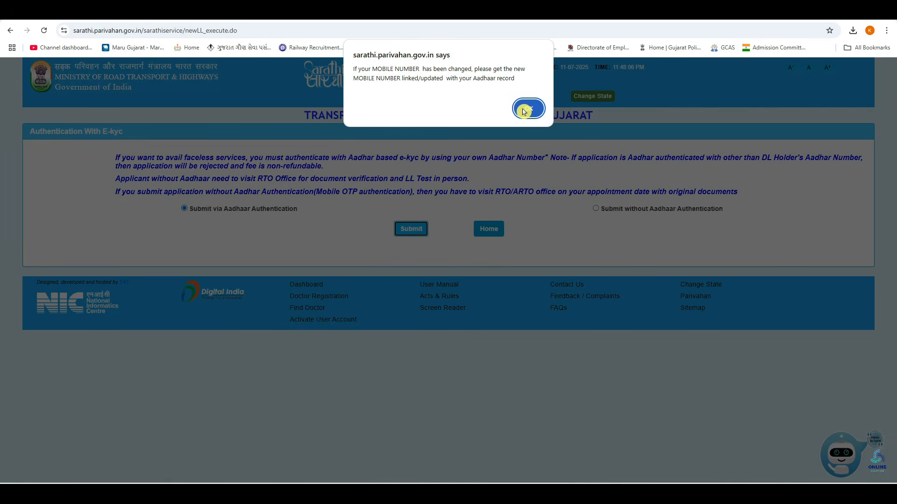
{"action": "left_click", "coordinate": [524, 111]}
{"action": "scroll", "coordinate": [376, 247], "scroll_direction": "down", "scroll_amount": 1}
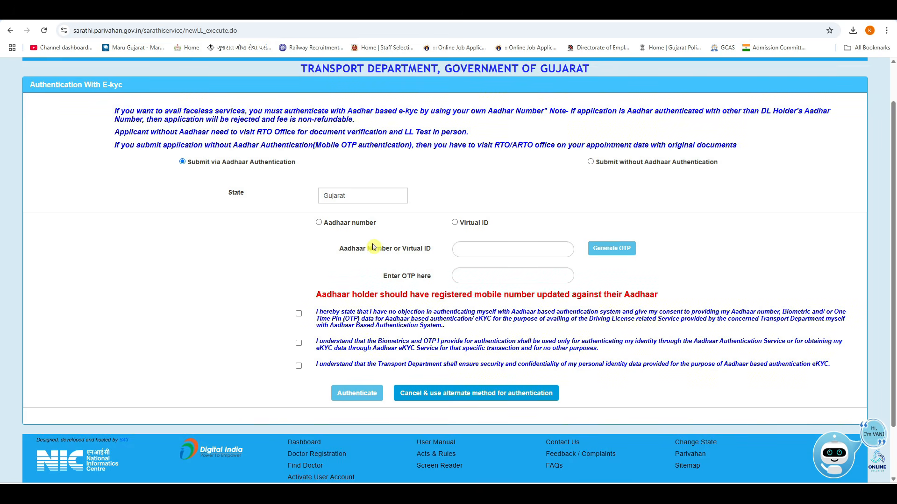
- Authenticate with the Aadhaar number option and all three consent statements accepted, and proceed with the retrieved applicant details
{"action": "left_click", "coordinate": [319, 223]}
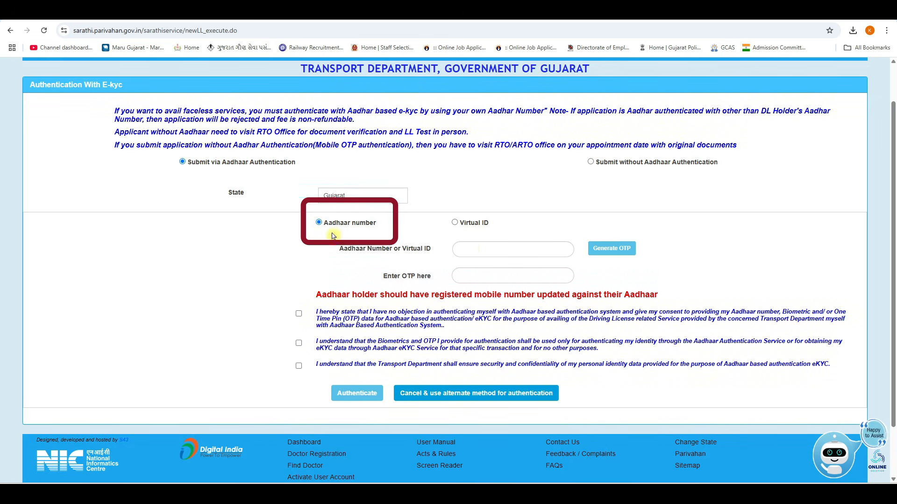
{"action": "left_click", "coordinate": [471, 249]}
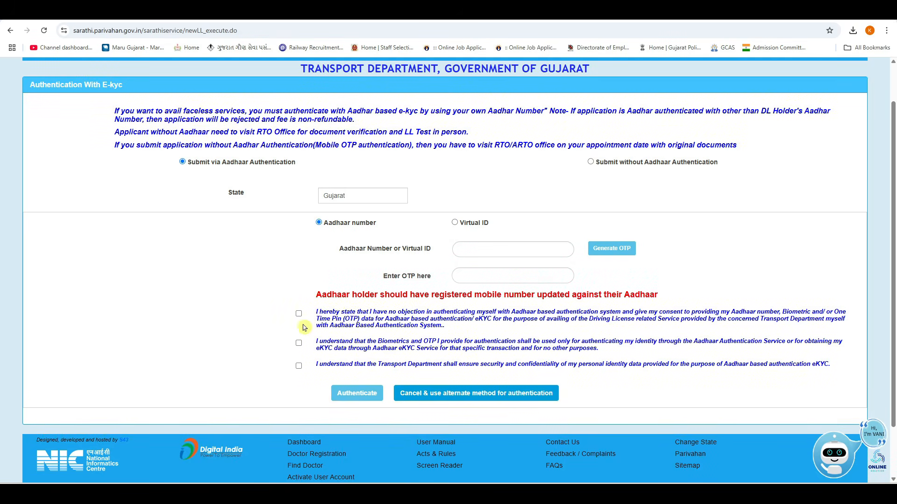
{"action": "left_click", "coordinate": [299, 366]}
{"action": "left_click", "coordinate": [298, 344]}
{"action": "left_click", "coordinate": [299, 314]}
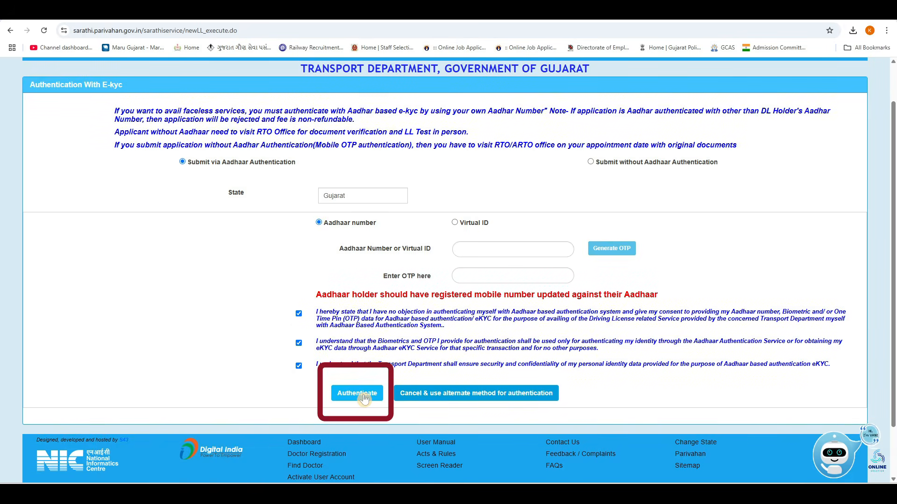
{"action": "left_click", "coordinate": [357, 394]}
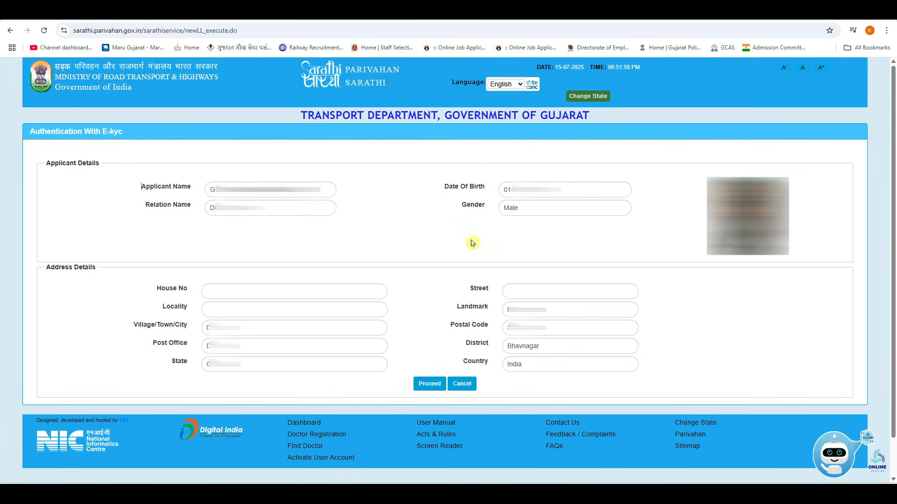
{"action": "left_click", "coordinate": [429, 385]}
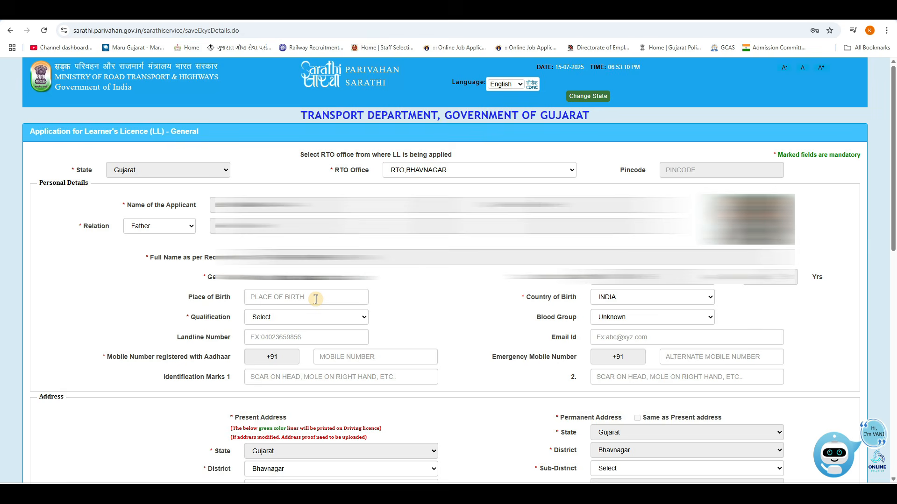
{"action": "left_click", "coordinate": [316, 299]}
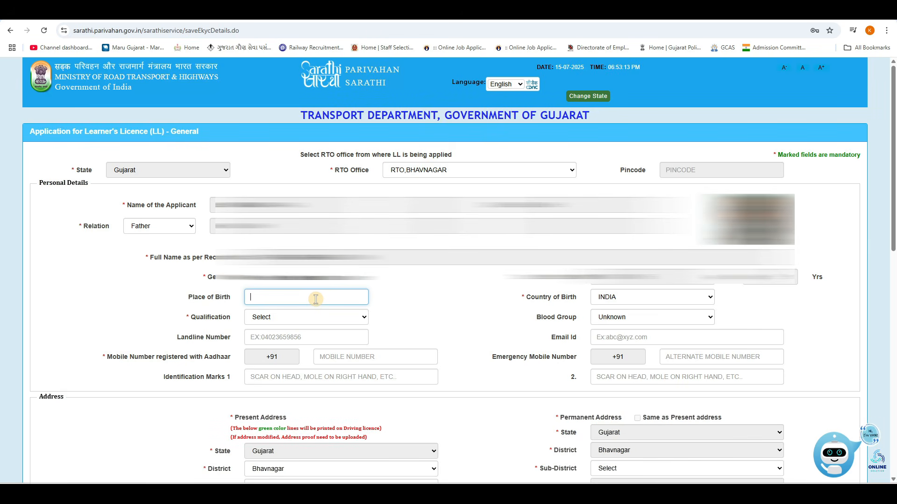
{"action": "left_click", "coordinate": [422, 172]}
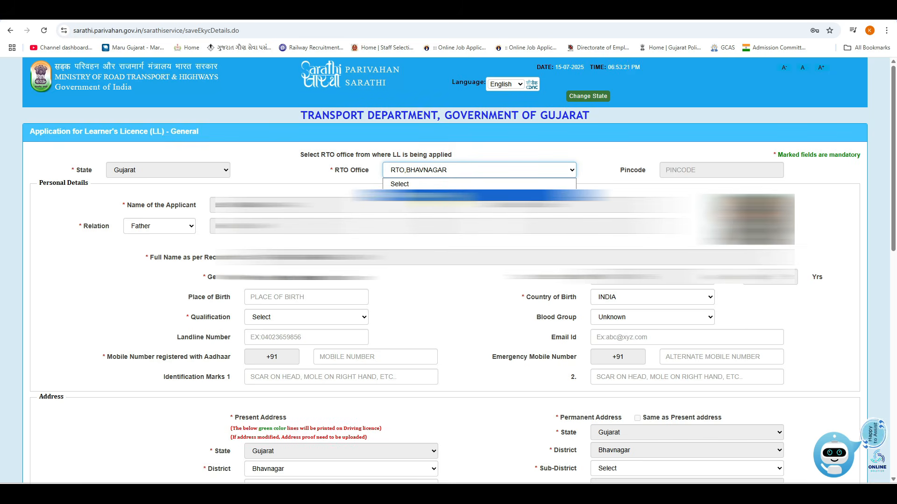
{"action": "left_click", "coordinate": [340, 181]}
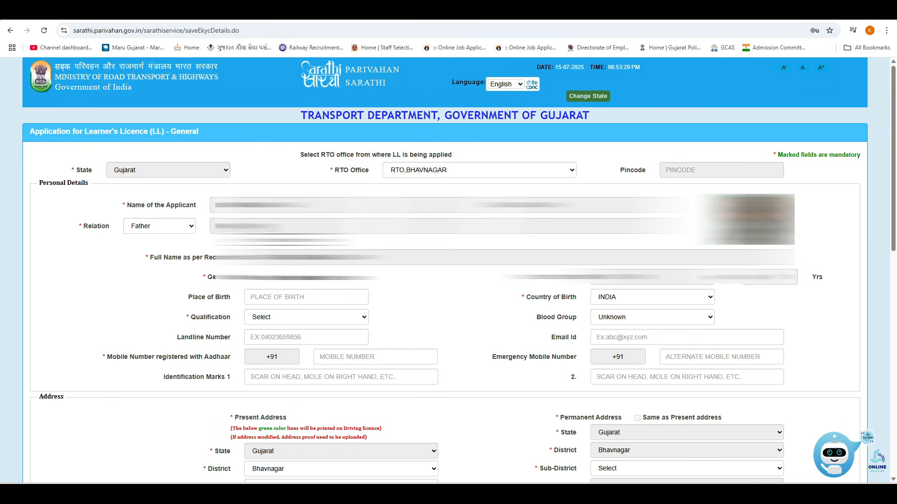
{"action": "left_click", "coordinate": [180, 229]}
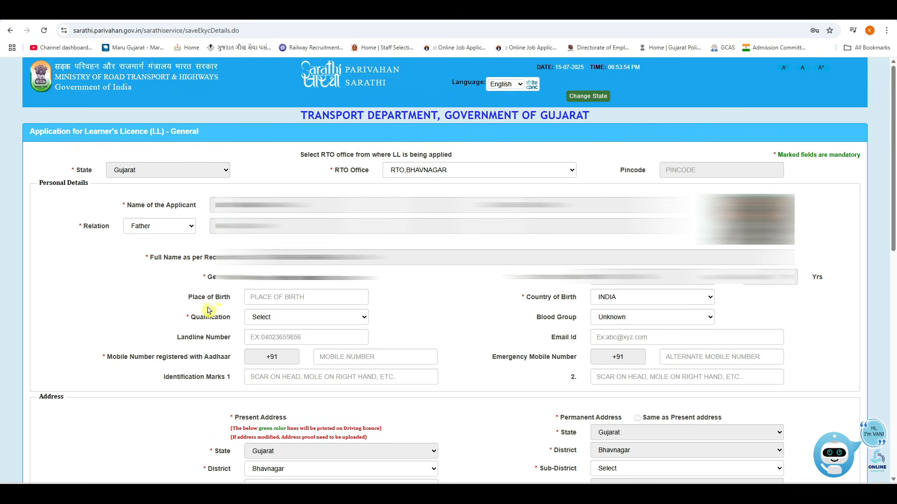
{"action": "left_click", "coordinate": [215, 284]}
{"action": "left_click", "coordinate": [254, 299]}
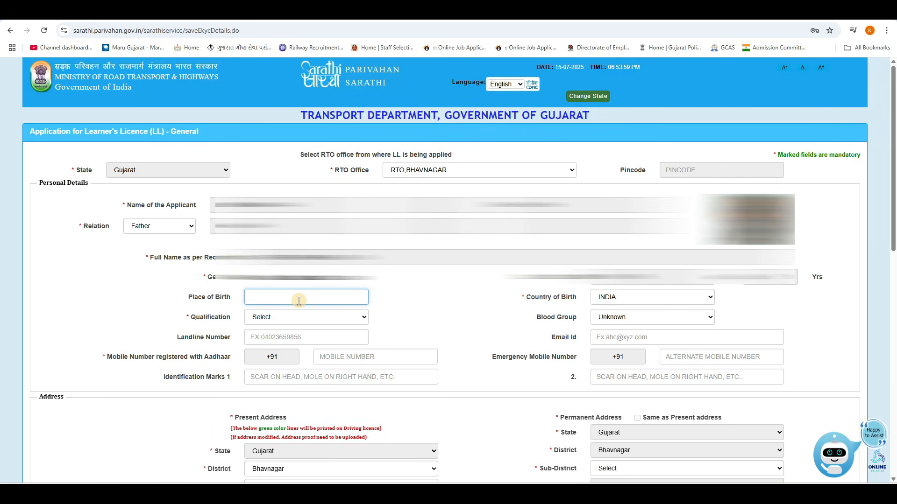
- Set the applicant's qualification to 10+2 or Equivalent in the personal details
{"action": "left_click", "coordinate": [273, 321]}
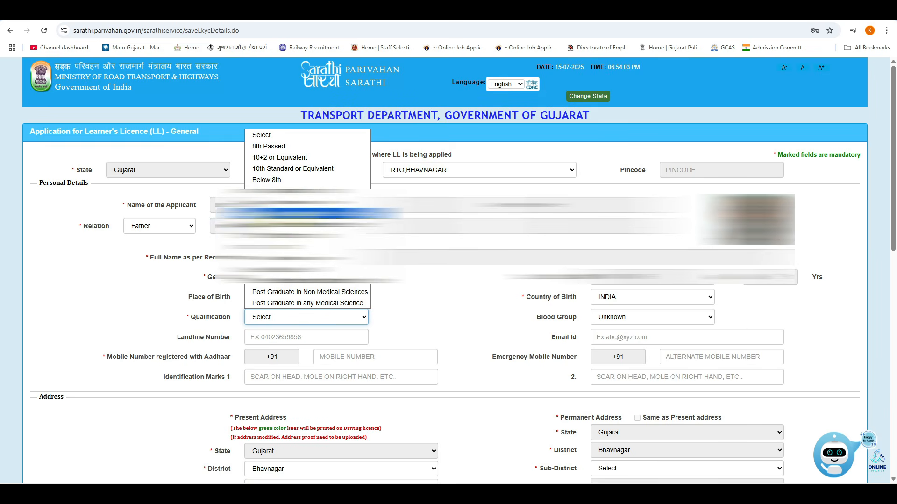
{"action": "left_click", "coordinate": [280, 157]}
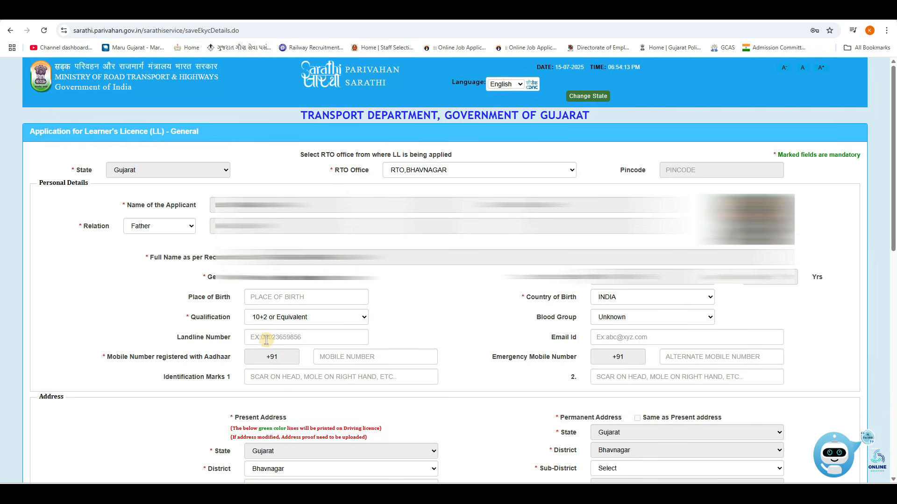
{"action": "left_click", "coordinate": [262, 338]}
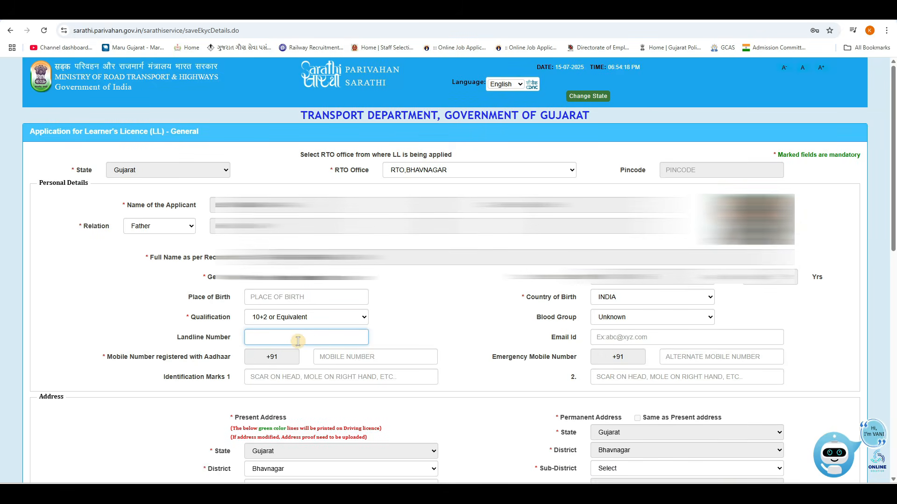
{"action": "left_click", "coordinate": [199, 340]}
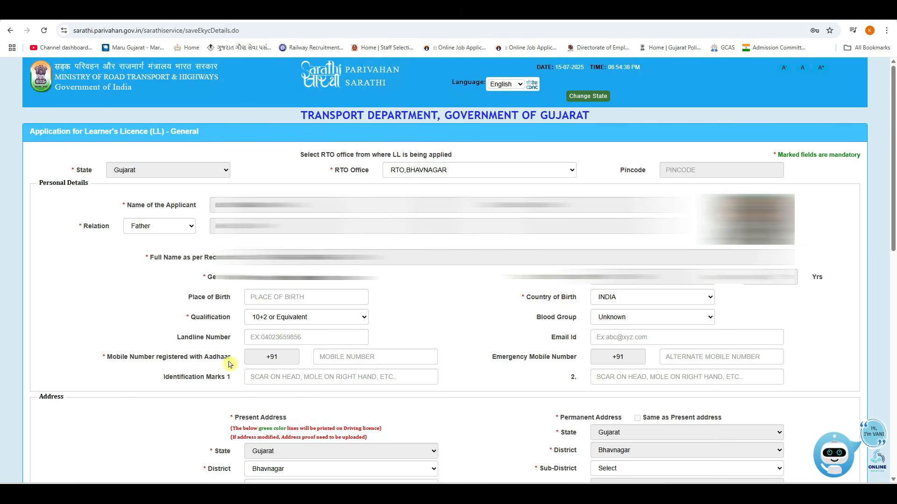
{"action": "left_click", "coordinate": [322, 357]}
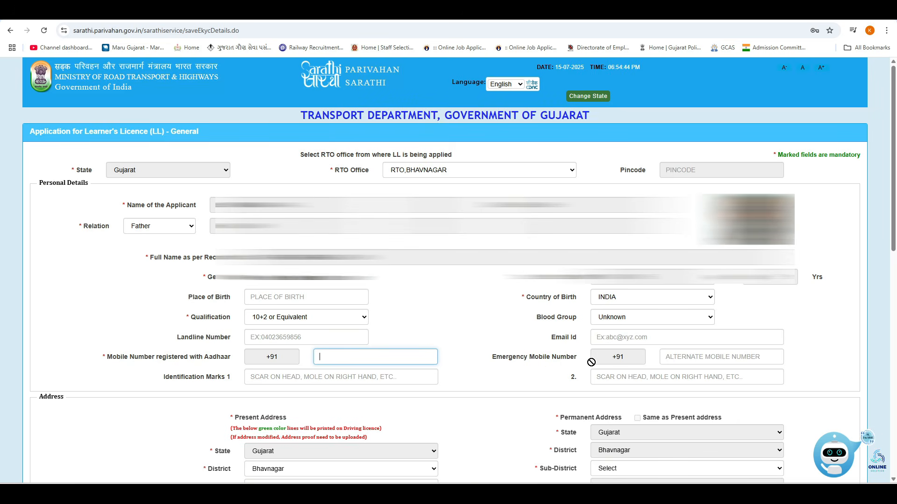
{"action": "left_click", "coordinate": [682, 358]}
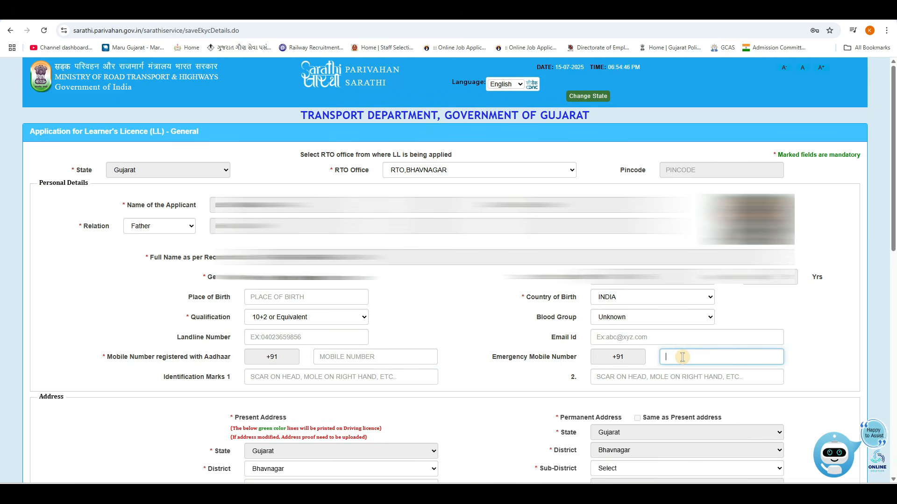
{"action": "left_click", "coordinate": [618, 302]}
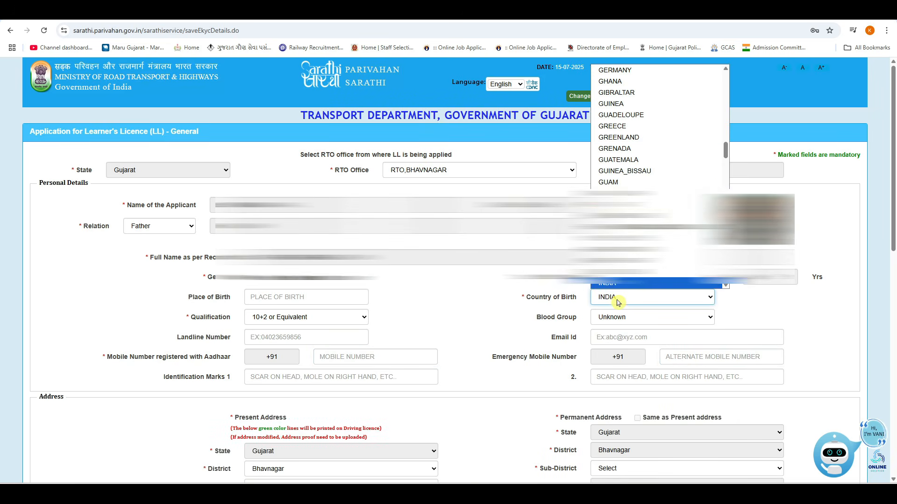
- Set the country of birth to INDIA and the blood group to A1+, leaving the e-mail and identification marks empty
{"action": "left_click", "coordinate": [674, 289]}
{"action": "left_click", "coordinate": [616, 317]}
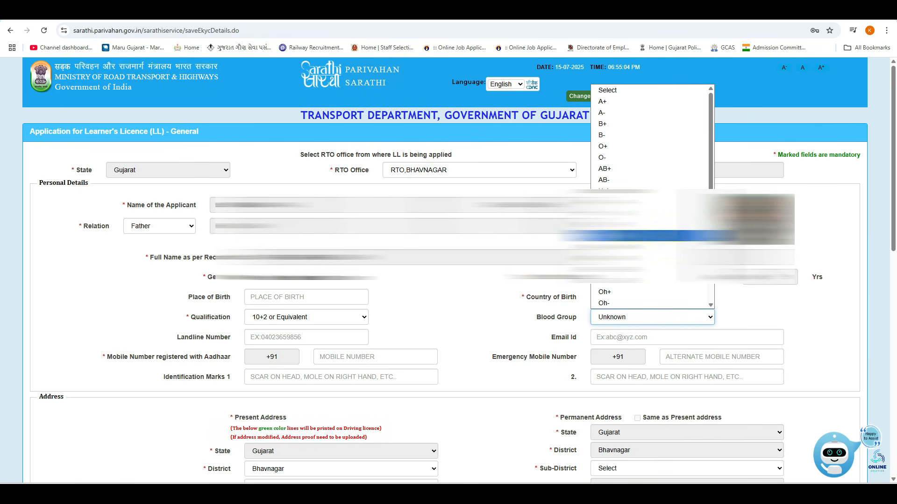
{"action": "left_click", "coordinate": [612, 213]}
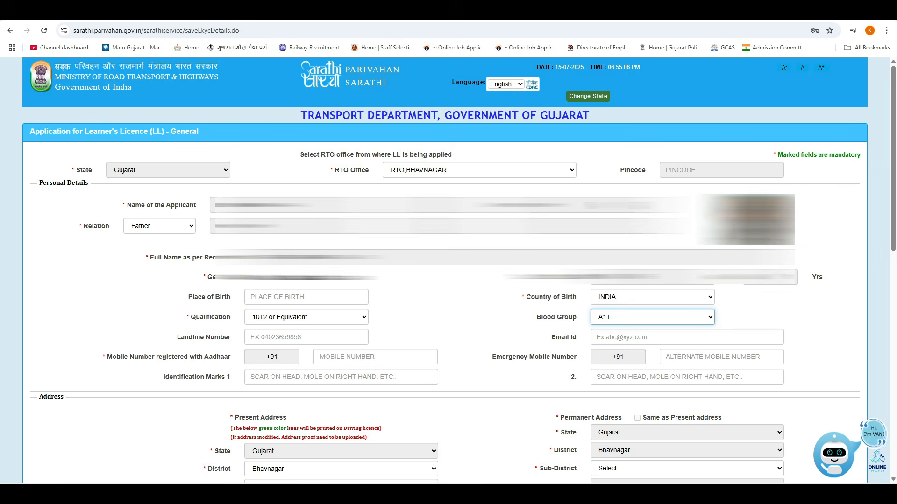
{"action": "left_click", "coordinate": [617, 337]}
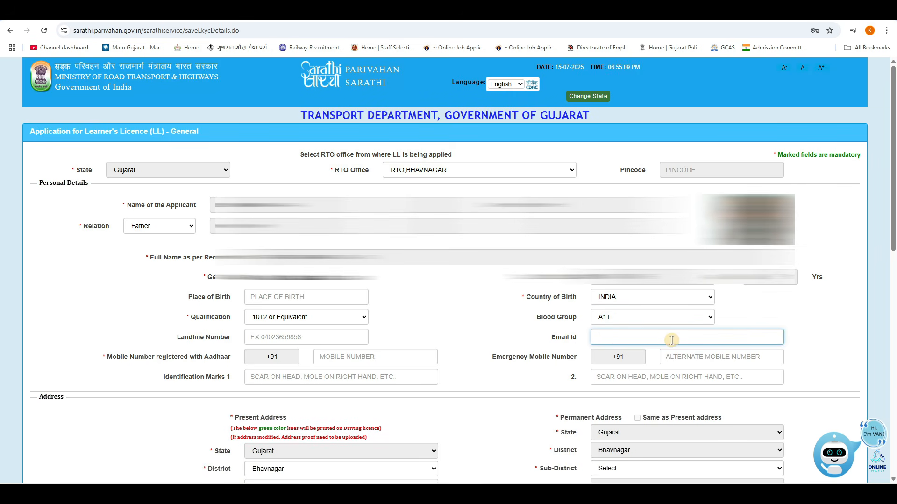
{"action": "left_click", "coordinate": [217, 388]}
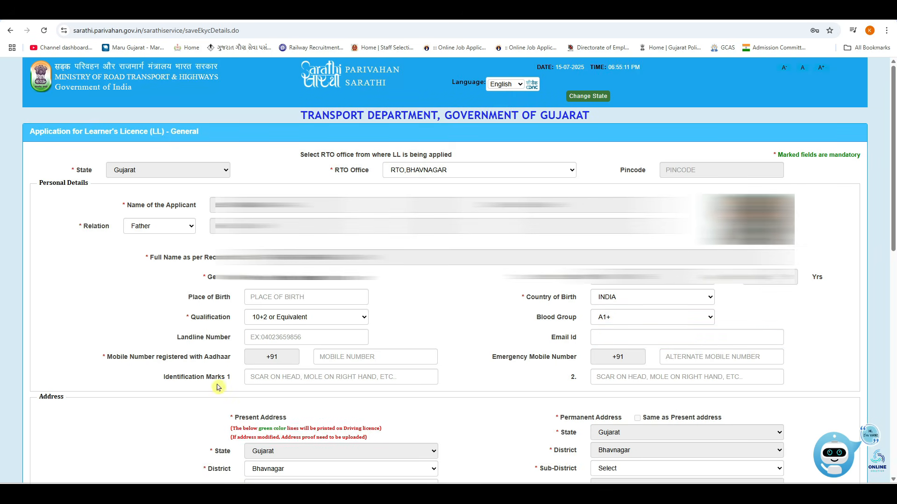
{"action": "left_click", "coordinate": [265, 378]}
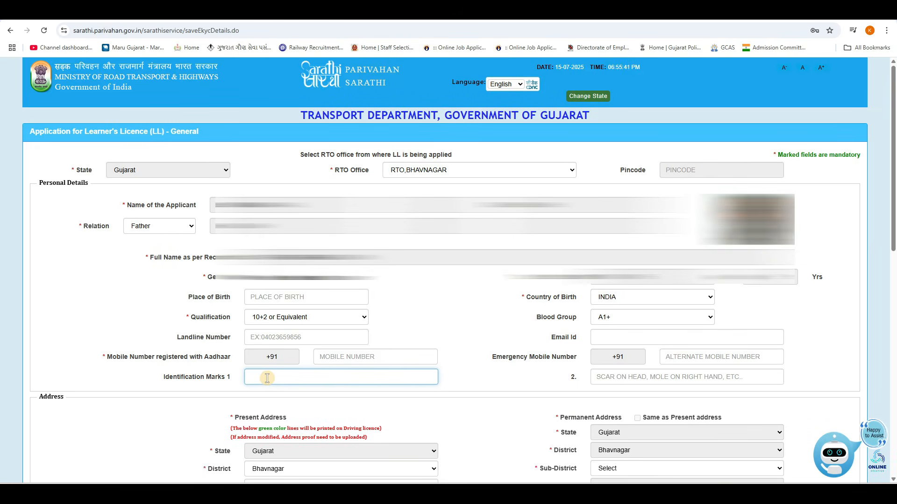
- In the present address, choose Bhavnagar as sub-district and the town Bhavnagar (M Corp. + OG), leaving the house number empty
{"action": "scroll", "coordinate": [116, 108], "scroll_direction": "down", "scroll_amount": 7}
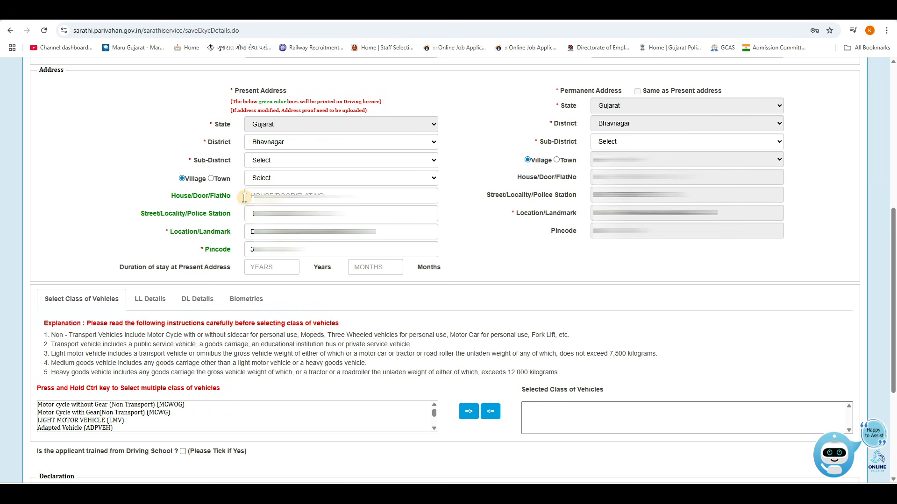
{"action": "left_click", "coordinate": [254, 160]}
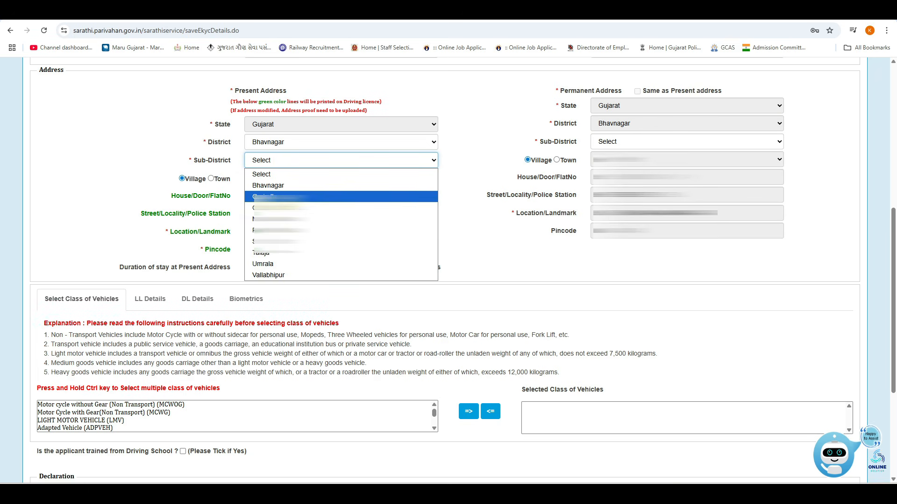
{"action": "left_click", "coordinate": [267, 185]}
{"action": "left_click", "coordinate": [260, 179]}
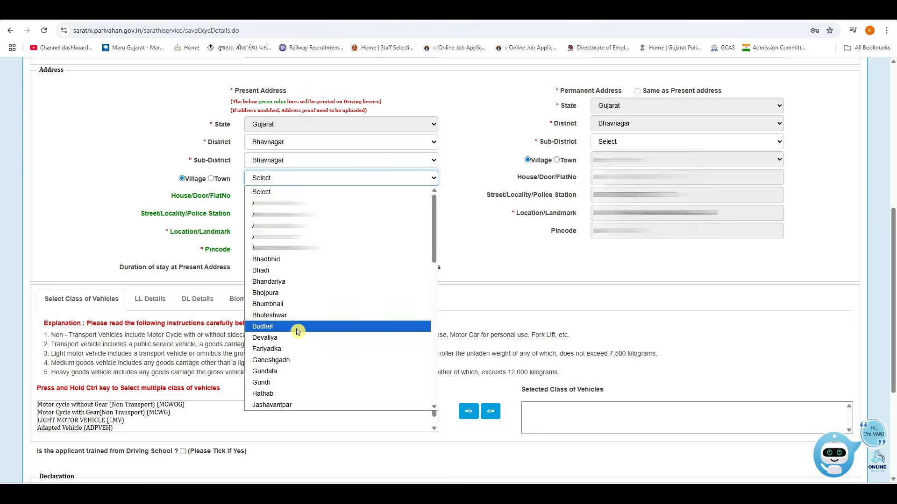
{"action": "left_click", "coordinate": [212, 179]}
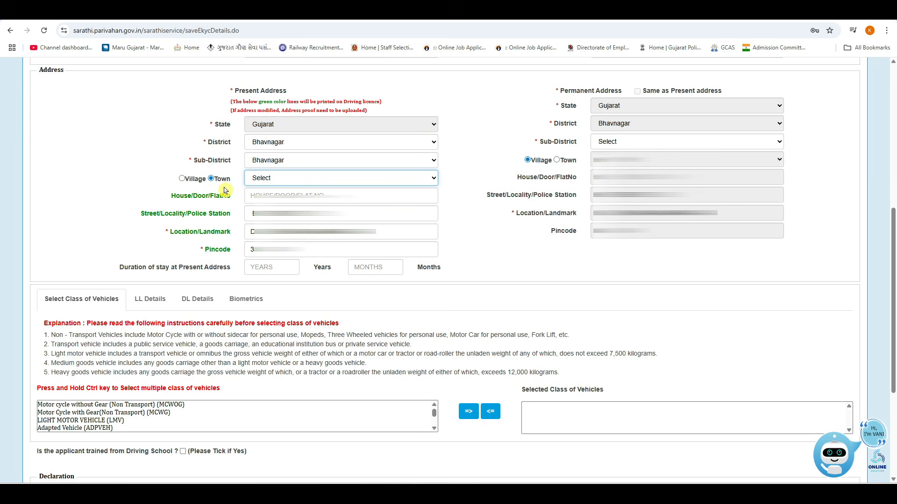
{"action": "left_click", "coordinate": [256, 183]}
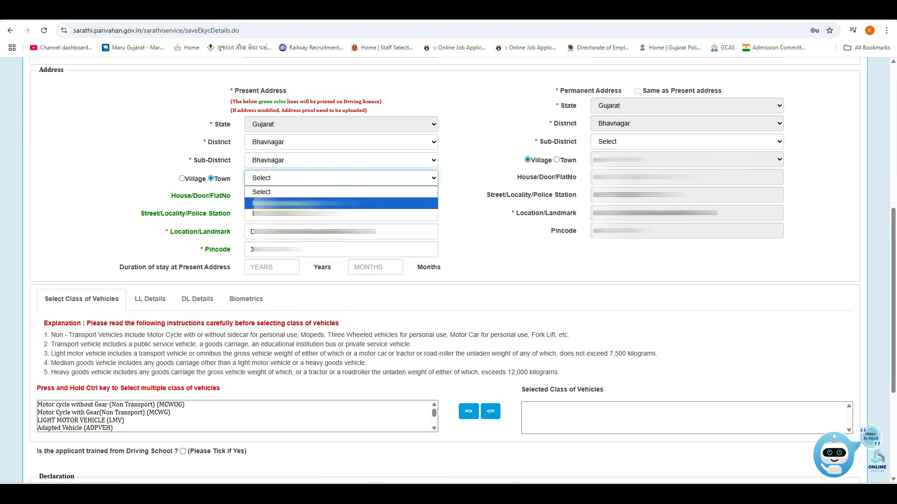
{"action": "left_click", "coordinate": [261, 203]}
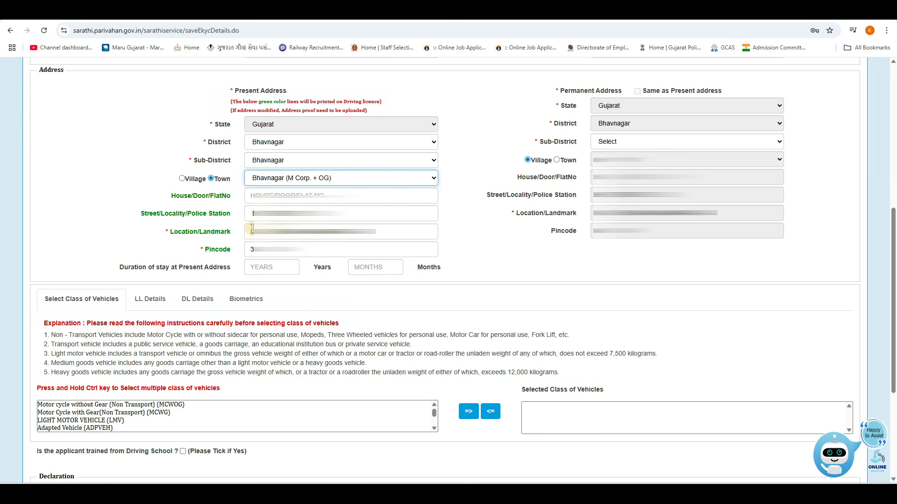
{"action": "left_click", "coordinate": [258, 195]}
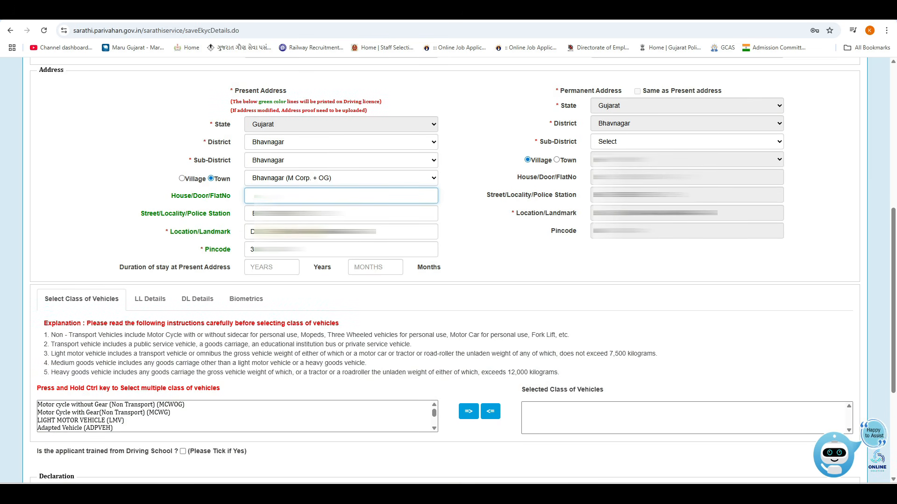
{"action": "left_click", "coordinate": [208, 200]}
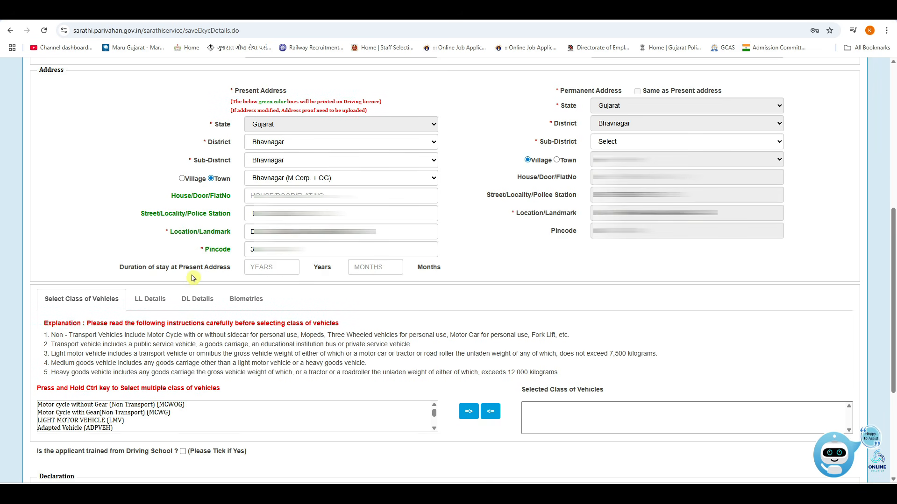
- Set the duration of stay at the present address to 10 years and 0 months
{"action": "left_click", "coordinate": [265, 269]}
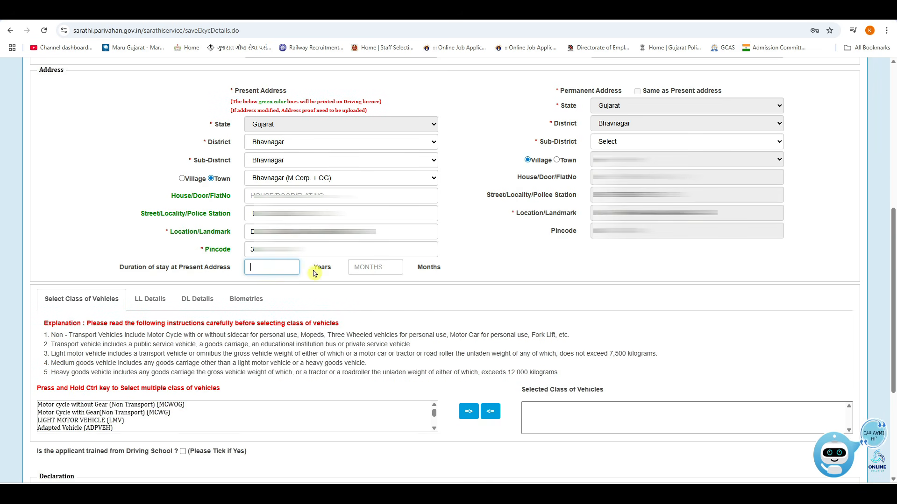
{"action": "left_click", "coordinate": [353, 268]}
{"action": "left_click", "coordinate": [282, 271]}
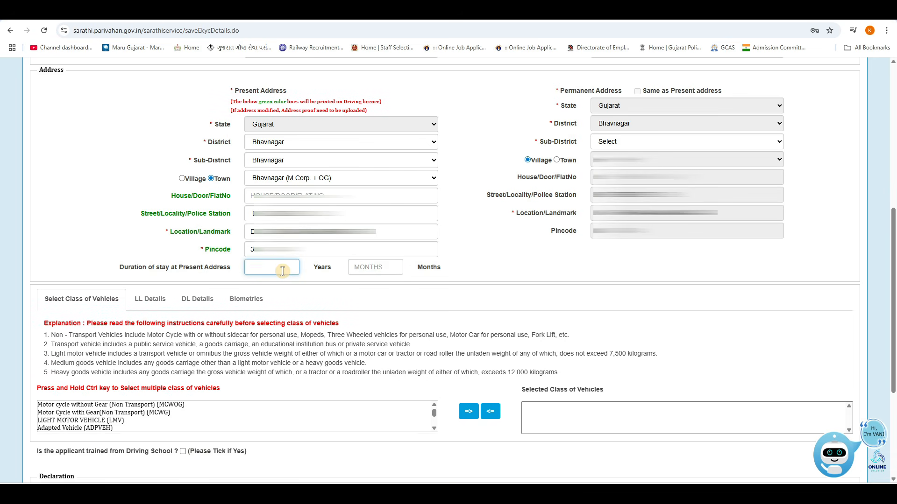
{"action": "type", "text": "10"}
{"action": "left_click", "coordinate": [355, 267]}
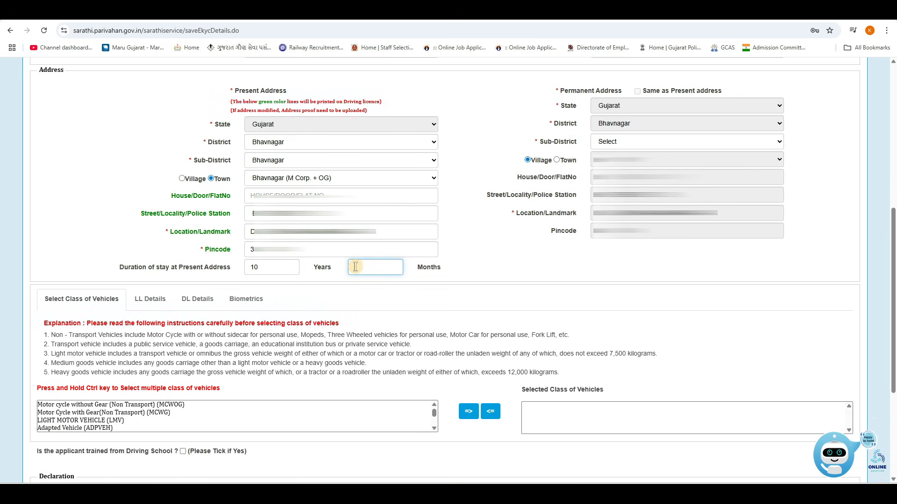
{"action": "type", "text": "0"}
- Add Motor Cycle with Gear (Non Transport) (MCWG) and LIGHT MOTOR VEHICLE (LMV) to the selected classes of vehicles
{"action": "scroll", "coordinate": [58, 128], "scroll_direction": "down", "scroll_amount": 4}
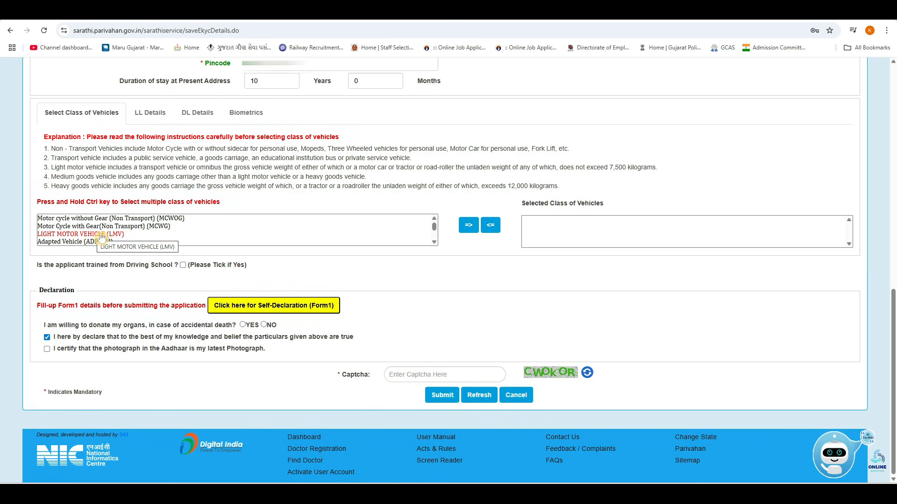
{"action": "left_click_drag", "start_coordinate": [434, 227], "coordinate": [434, 236]}
{"action": "scroll", "coordinate": [435, 235], "scroll_direction": "up", "scroll_amount": 3}
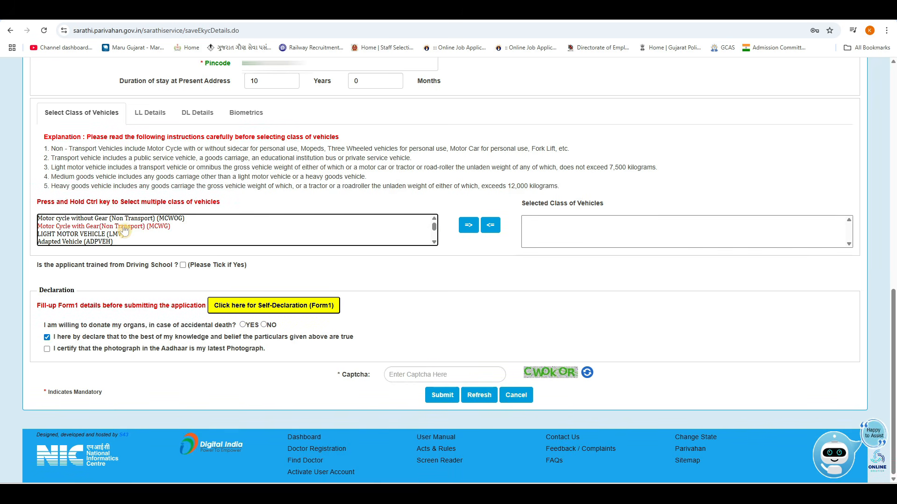
{"action": "left_click", "coordinate": [139, 227]}
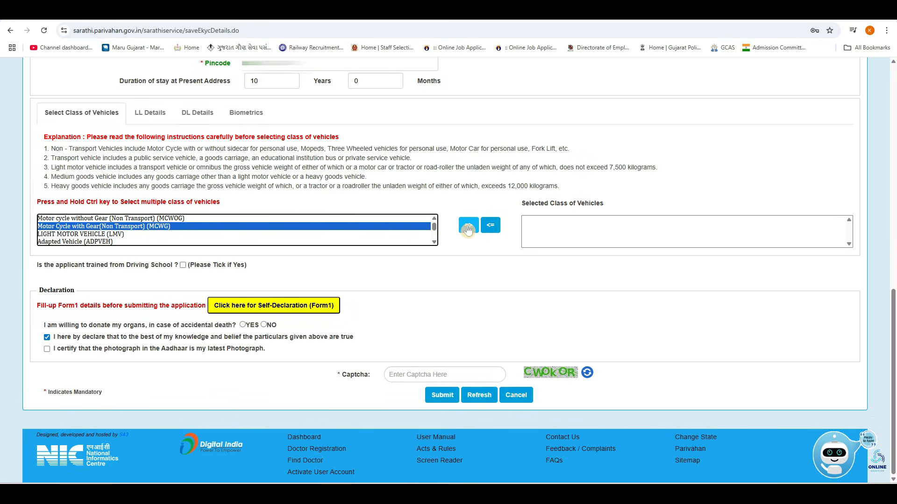
{"action": "left_click", "coordinate": [468, 226]}
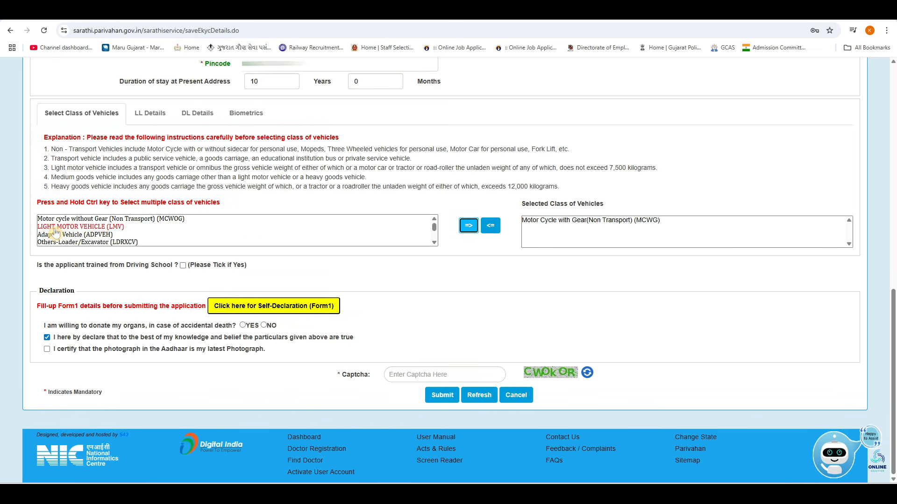
{"action": "left_click", "coordinate": [84, 228]}
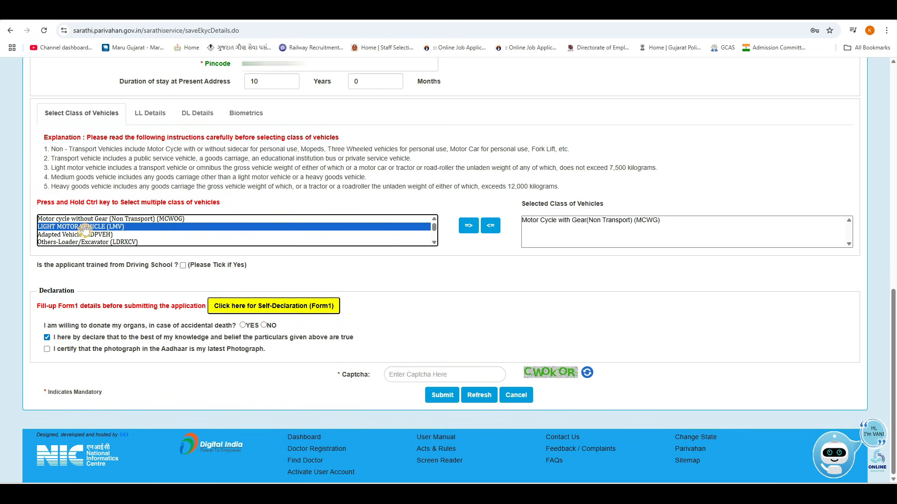
{"action": "left_click", "coordinate": [469, 227]}
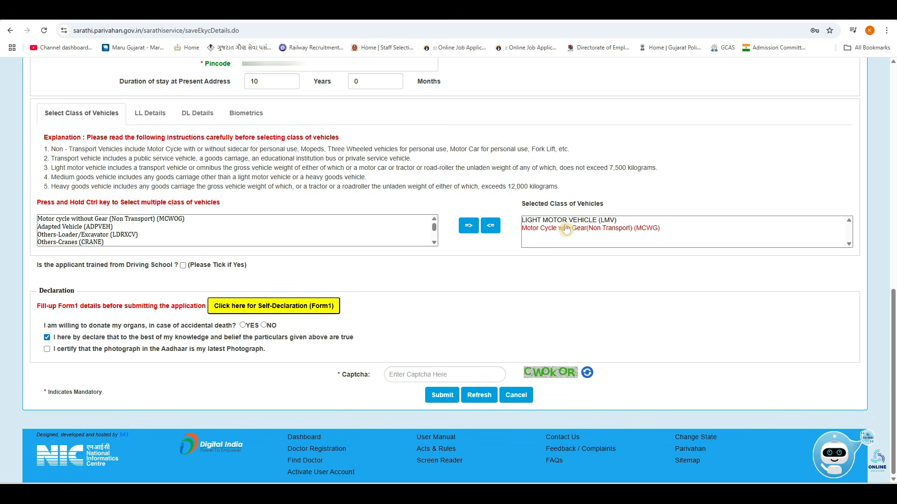
- Remove Motor Cycle with Gear (MCWG) from the selected classes of vehicles and add it back
{"action": "left_click", "coordinate": [590, 231]}
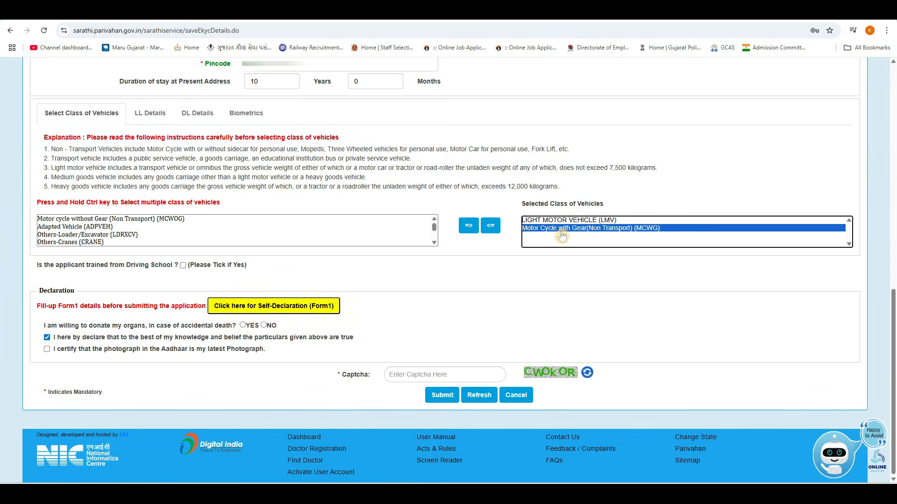
{"action": "left_click", "coordinate": [498, 229]}
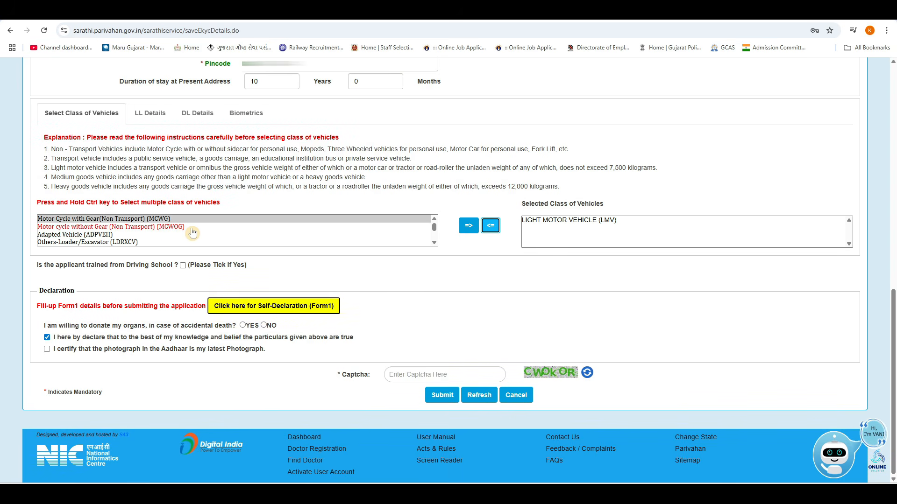
{"action": "left_click", "coordinate": [469, 226]}
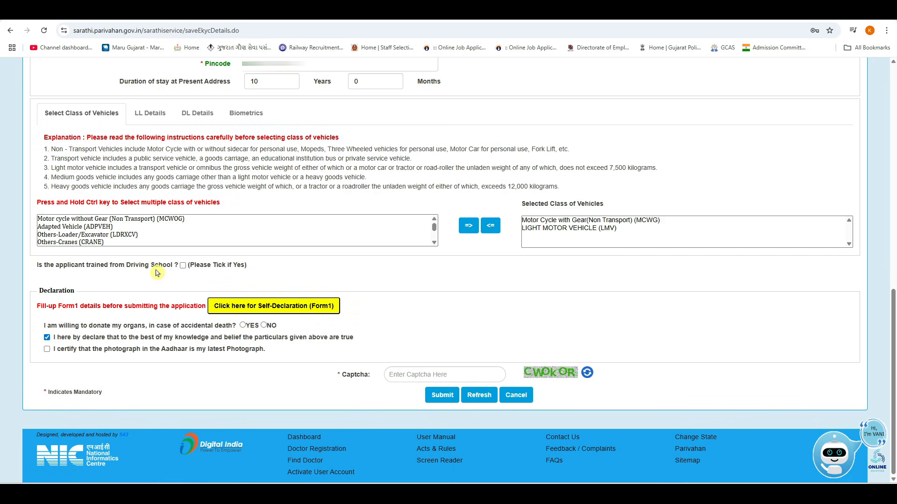
- Mark the applicant as driving-school trained to view the training vehicle class options, and clear the mark without choosing one
{"action": "left_click", "coordinate": [183, 266]}
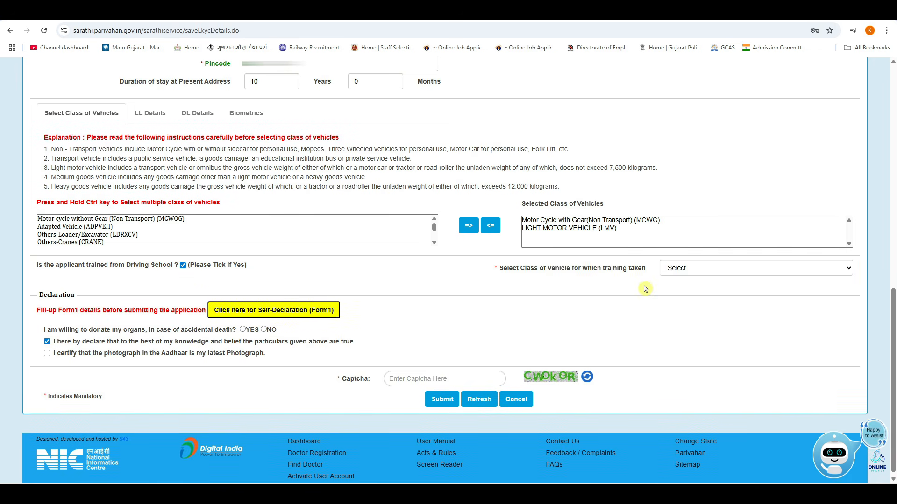
{"action": "left_click", "coordinate": [675, 269]}
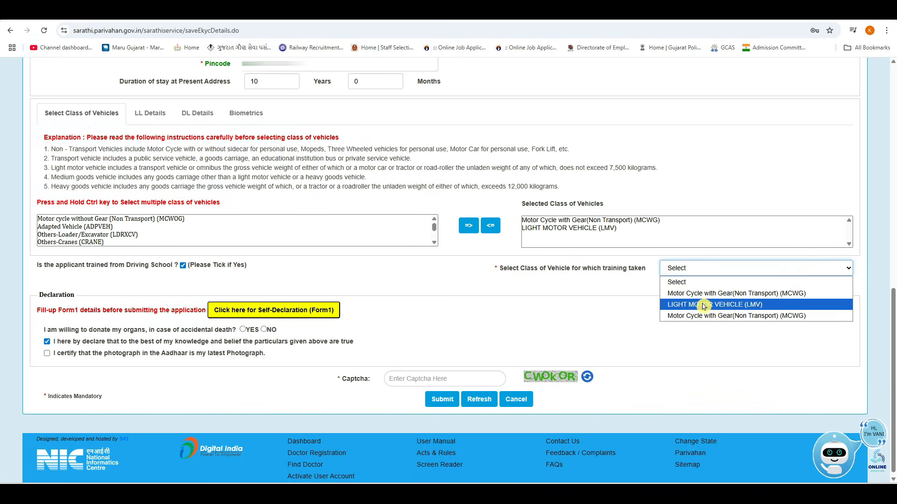
{"action": "left_click", "coordinate": [613, 295]}
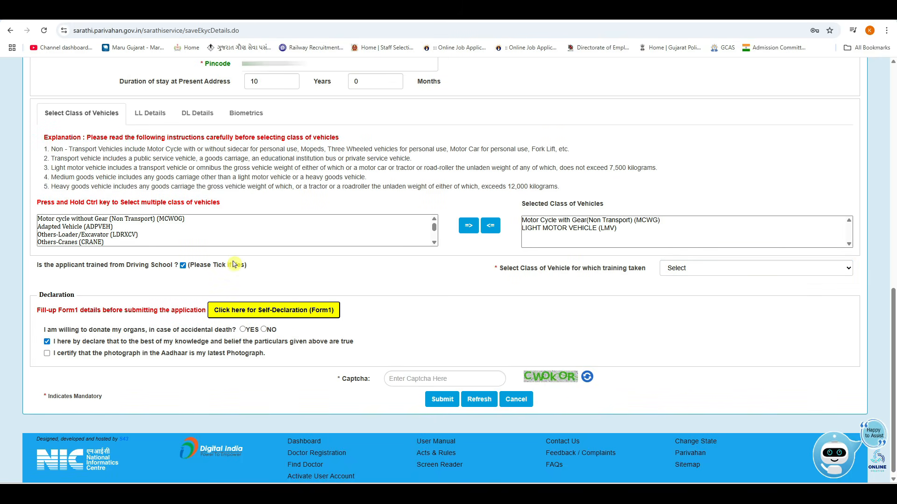
{"action": "left_click", "coordinate": [183, 266]}
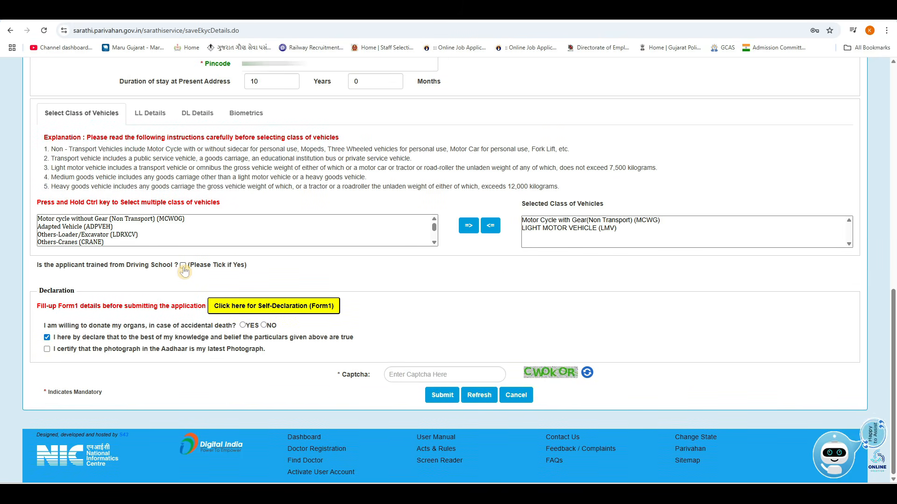
- Fill in the Form1 self-declaration with YES for distinguishing with each eye and NO for all other questions, and accept its declaration statement
{"action": "left_click", "coordinate": [284, 311]}
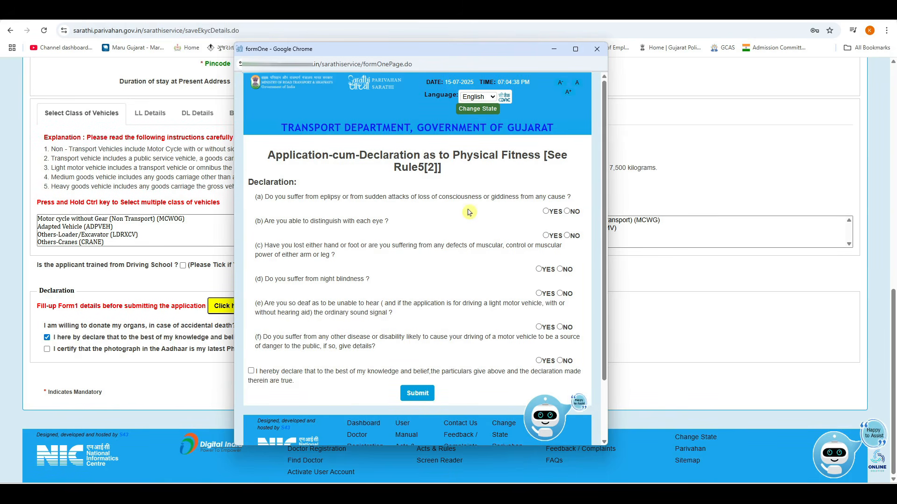
{"action": "left_click", "coordinate": [574, 214]}
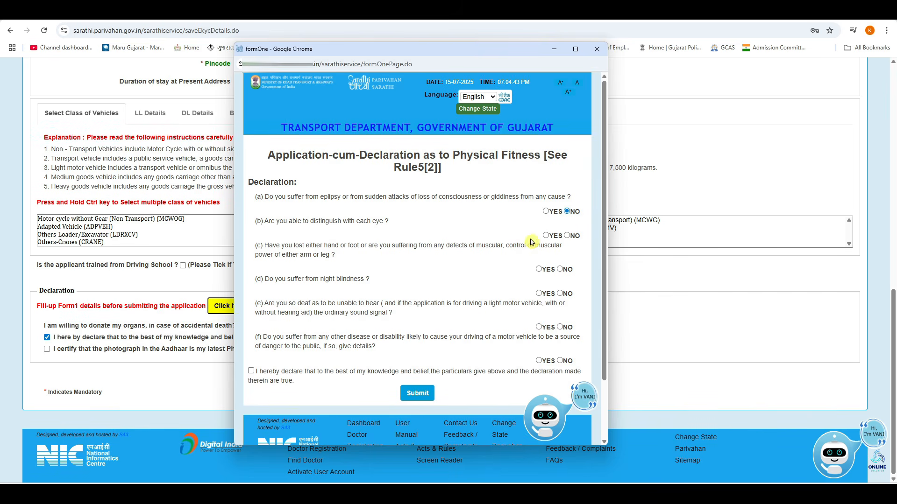
{"action": "left_click", "coordinate": [546, 236]}
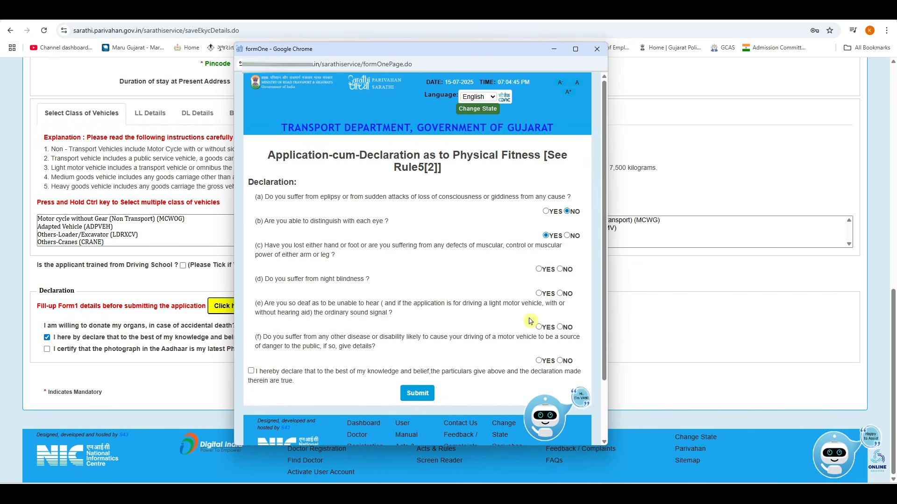
{"action": "left_click", "coordinate": [560, 269]}
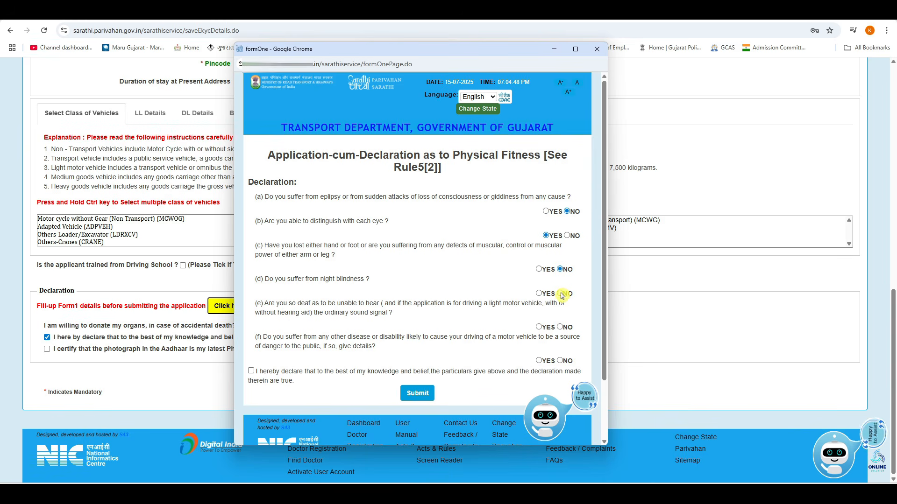
{"action": "left_click", "coordinate": [561, 296]}
{"action": "left_click", "coordinate": [560, 328]}
{"action": "left_click", "coordinate": [560, 361]}
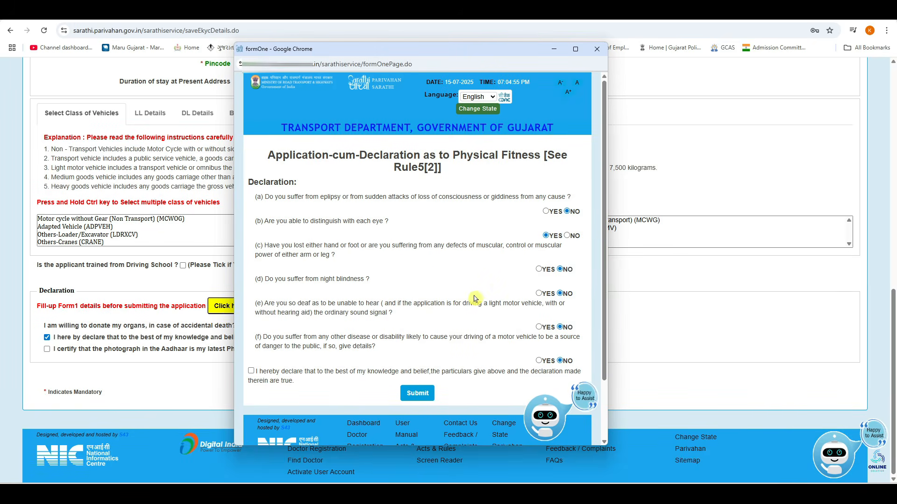
{"action": "left_click", "coordinate": [252, 371]}
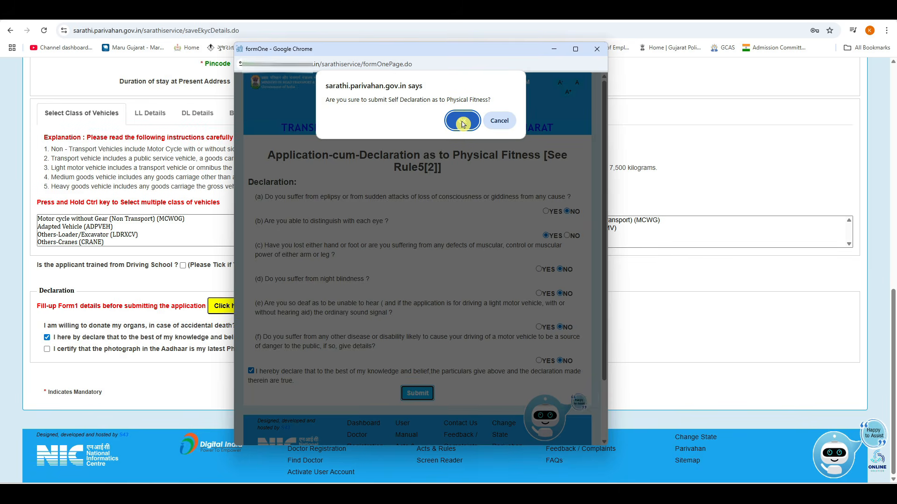
- Confirm submission of the Form1 physical fitness self-declaration and close its window
{"action": "left_click", "coordinate": [463, 122]}
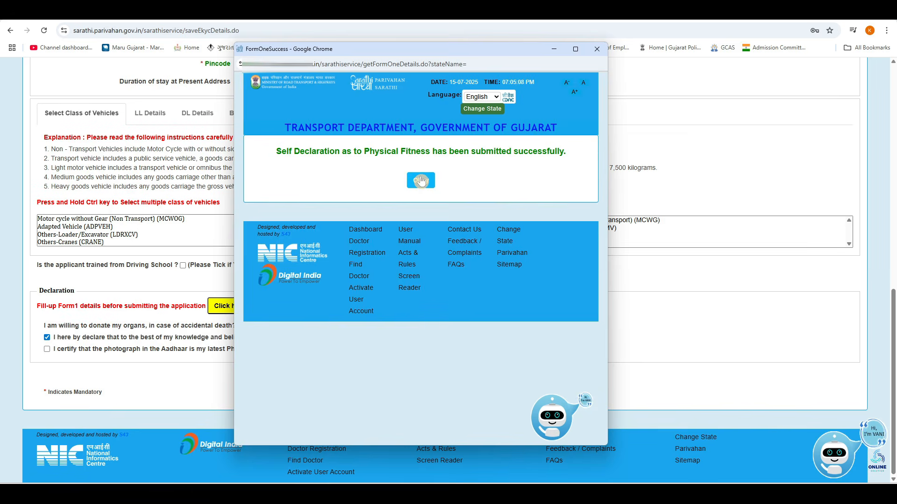
{"action": "left_click", "coordinate": [420, 181]}
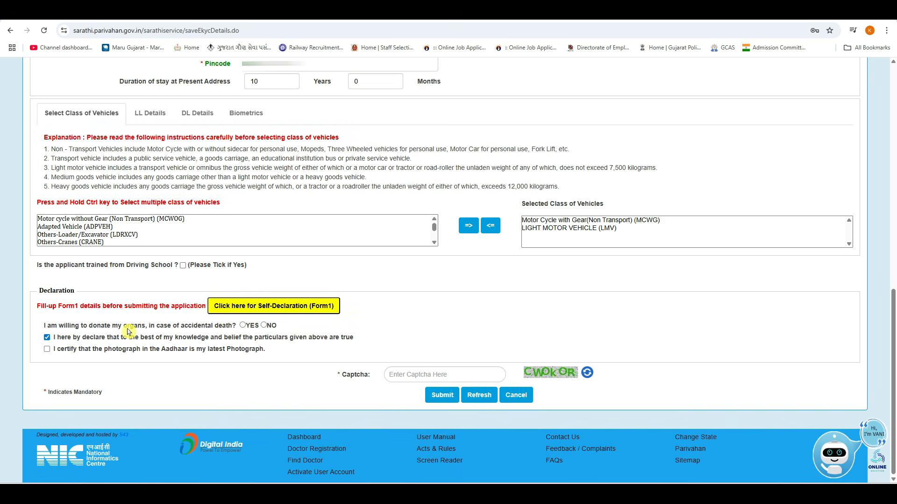
- Answer NO to organ donation, fill in the captcha and submit the learner's licence application
{"action": "left_click", "coordinate": [244, 326]}
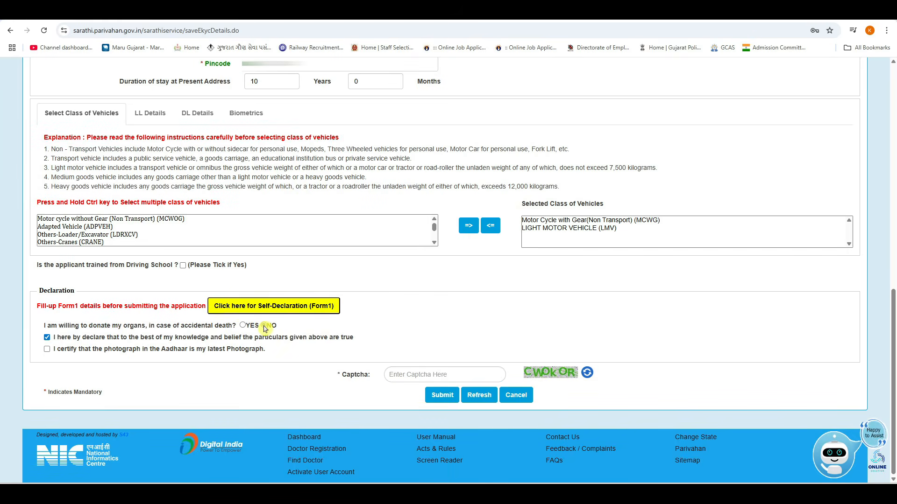
{"action": "left_click", "coordinate": [48, 349]}
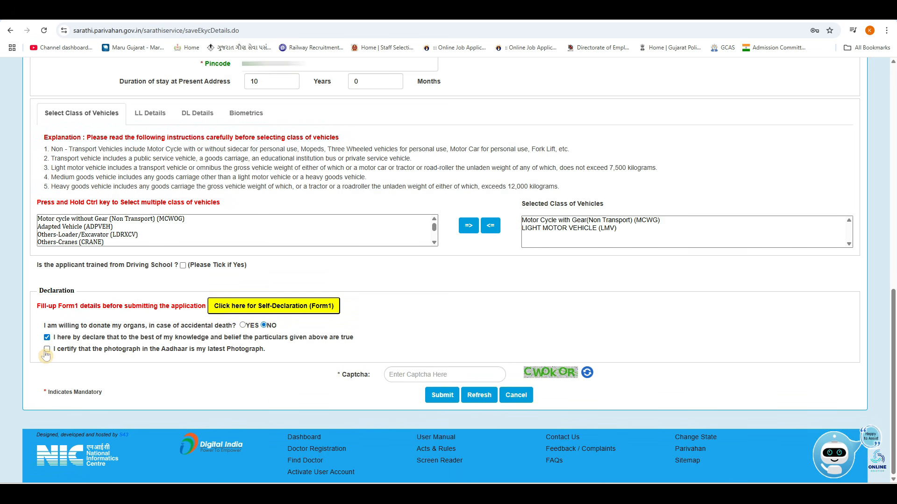
{"action": "left_click", "coordinate": [454, 375]}
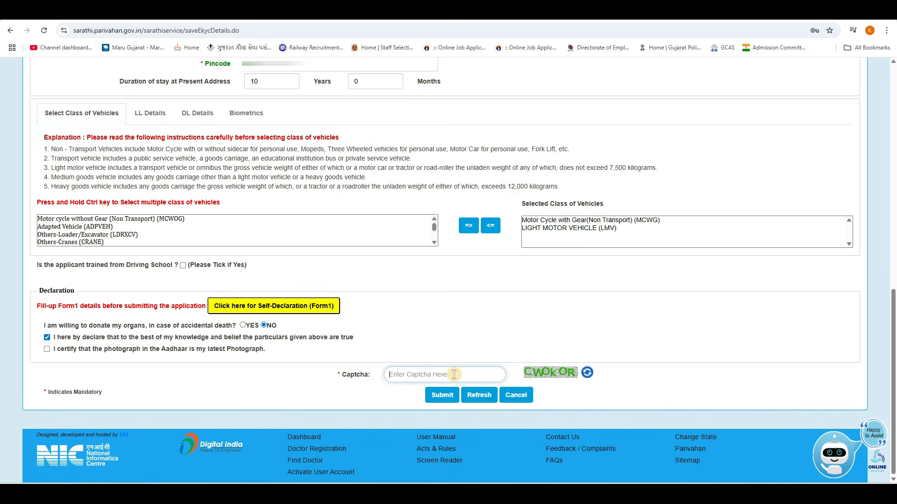
{"action": "left_click", "coordinate": [440, 397]}
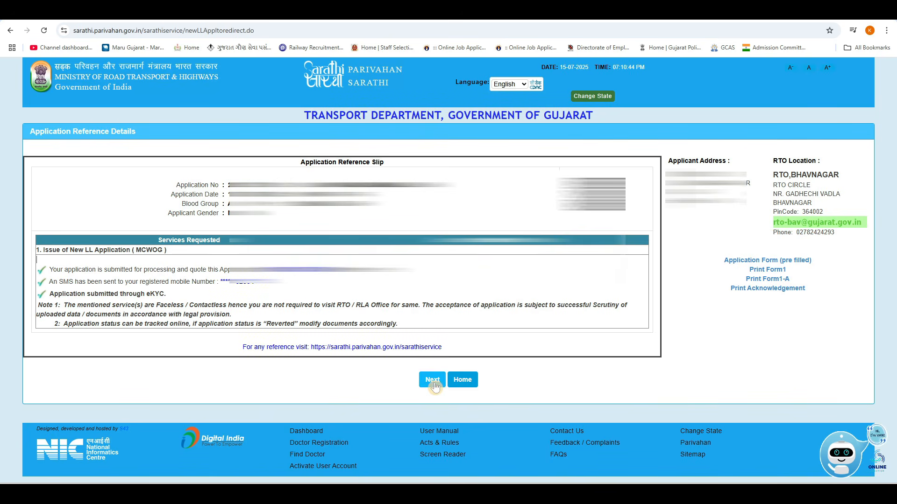
- Open the application status by filling in the captcha, and proceed to the UPLOAD PHOTO AND SIGNATURE stage
{"action": "left_click", "coordinate": [431, 382]}
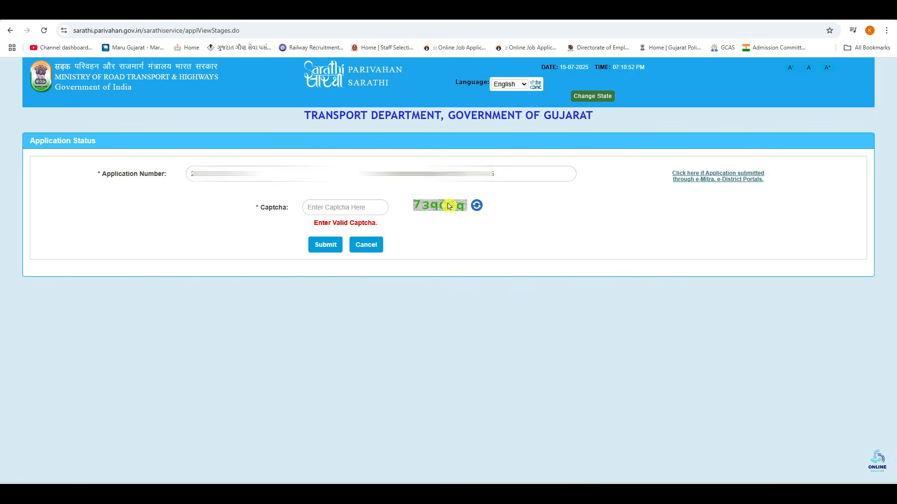
{"action": "left_click", "coordinate": [325, 245]}
{"action": "left_click", "coordinate": [311, 207]}
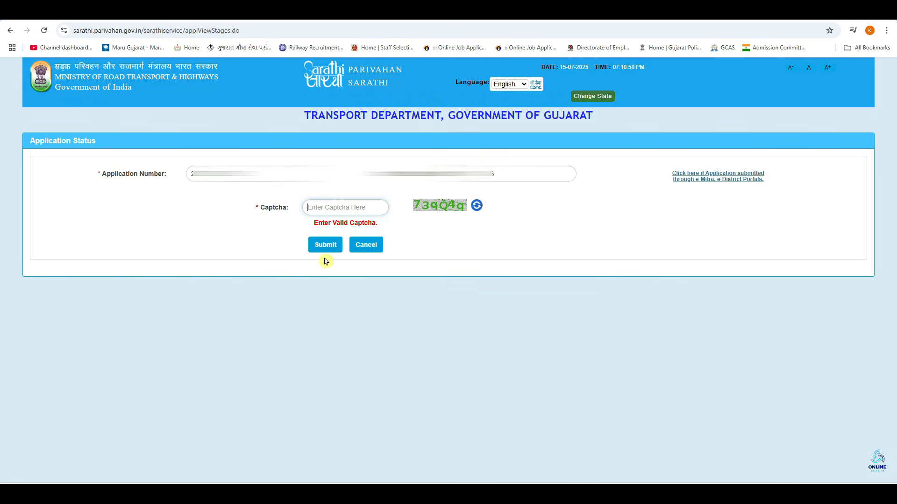
{"action": "left_click", "coordinate": [312, 247]}
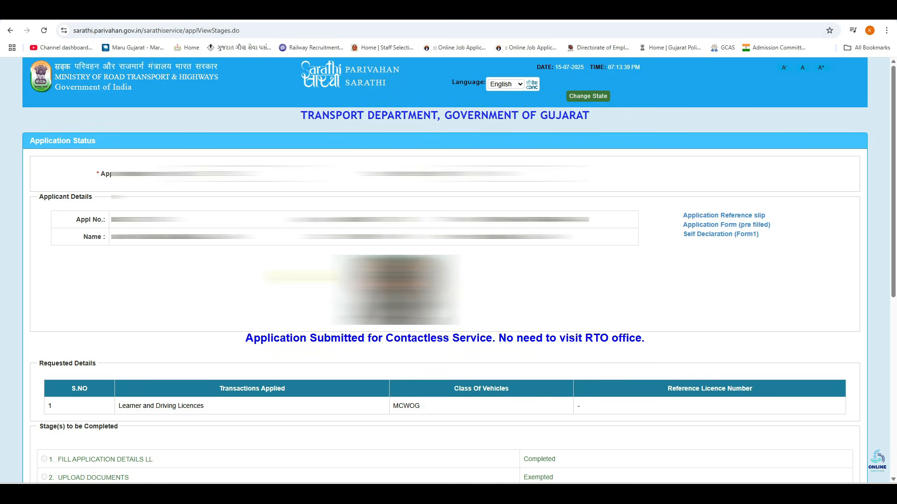
{"action": "scroll", "coordinate": [172, 141], "scroll_direction": "down", "scroll_amount": 7}
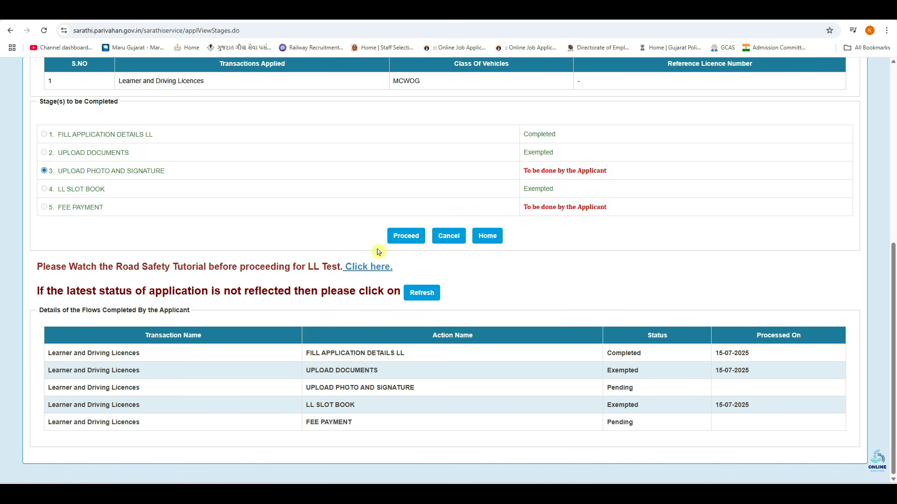
{"action": "left_click", "coordinate": [405, 247]}
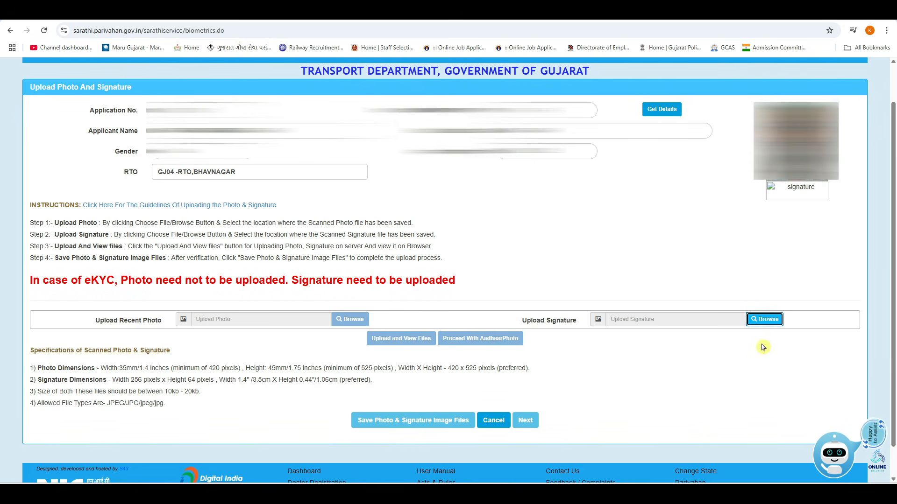
- Upload the scanned signature file, save the photo and signature images, and confirm the save
{"action": "left_click", "coordinate": [761, 323]}
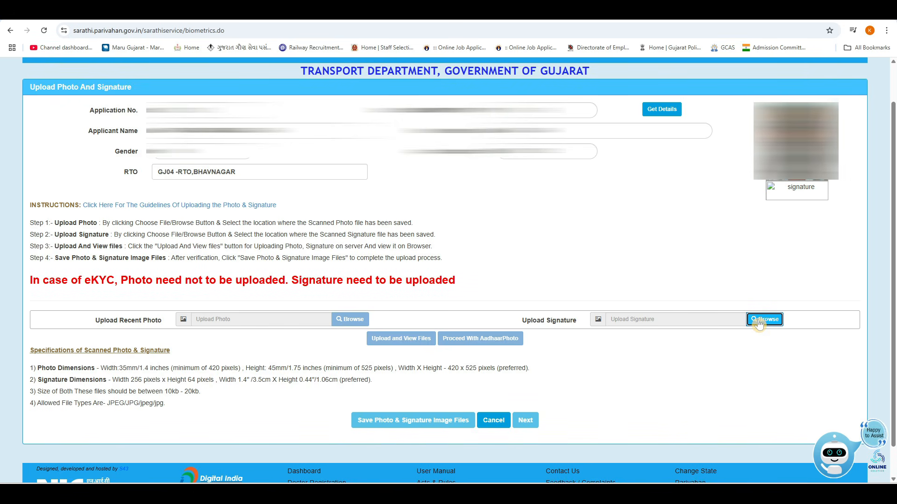
{"action": "left_click", "coordinate": [410, 345]}
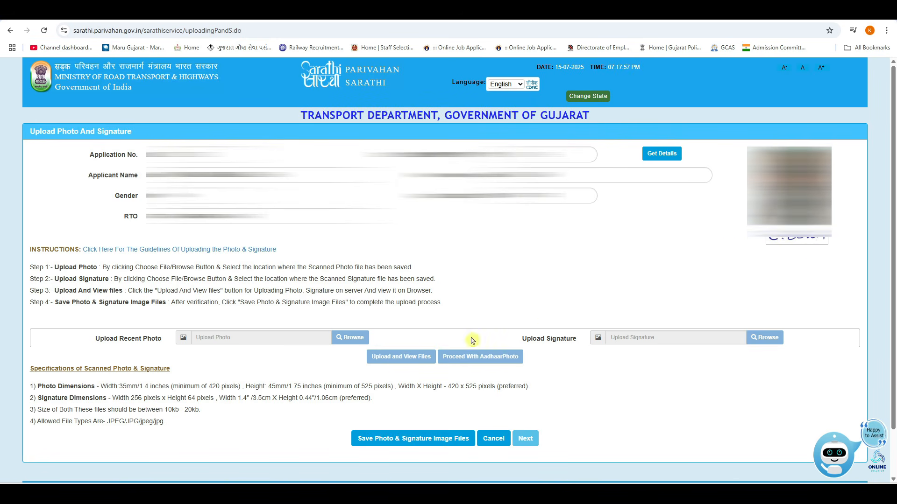
{"action": "left_click", "coordinate": [418, 444]}
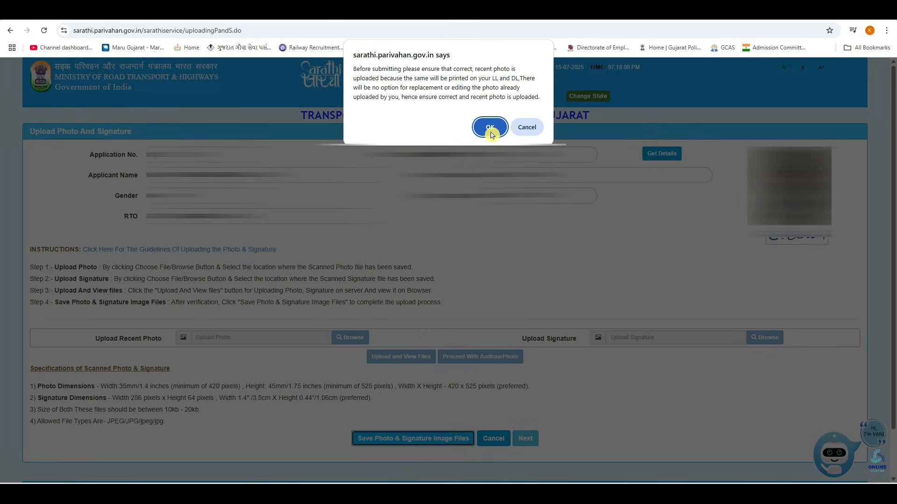
{"action": "left_click", "coordinate": [490, 132]}
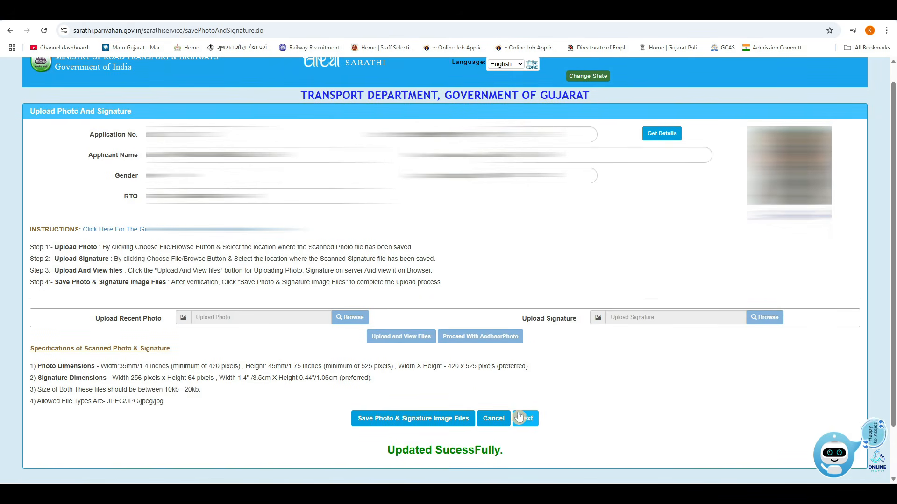
- Reopen the application status by filling in the captcha, and proceed to the FEE PAYMENT stage
{"action": "left_click", "coordinate": [526, 419]}
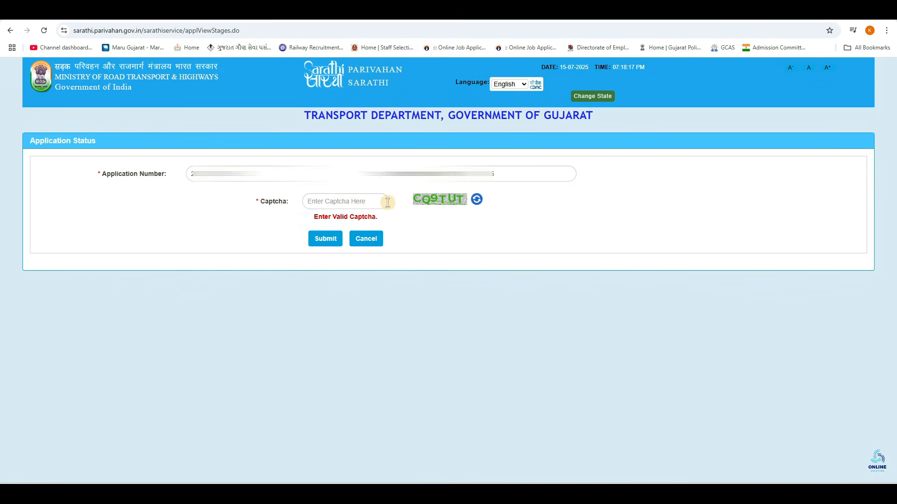
{"action": "left_click", "coordinate": [367, 201]}
{"action": "left_click", "coordinate": [327, 242]}
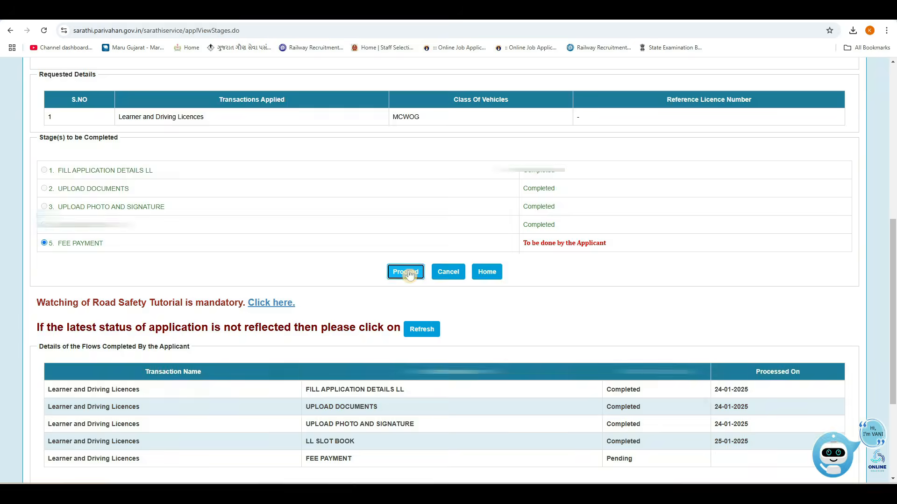
{"action": "left_click", "coordinate": [407, 271]}
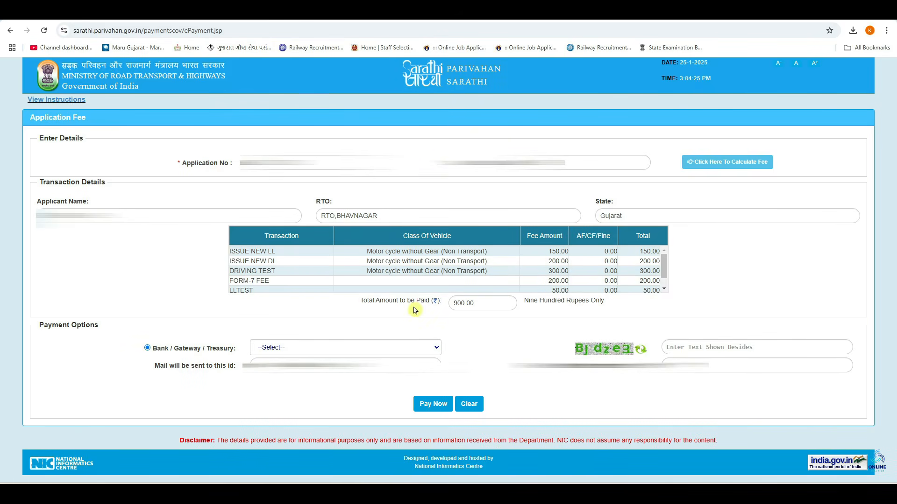
- Pay the application fee through SBIePay, filling in the captcha and agreeing to the terms and conditions
{"action": "left_click", "coordinate": [320, 349]}
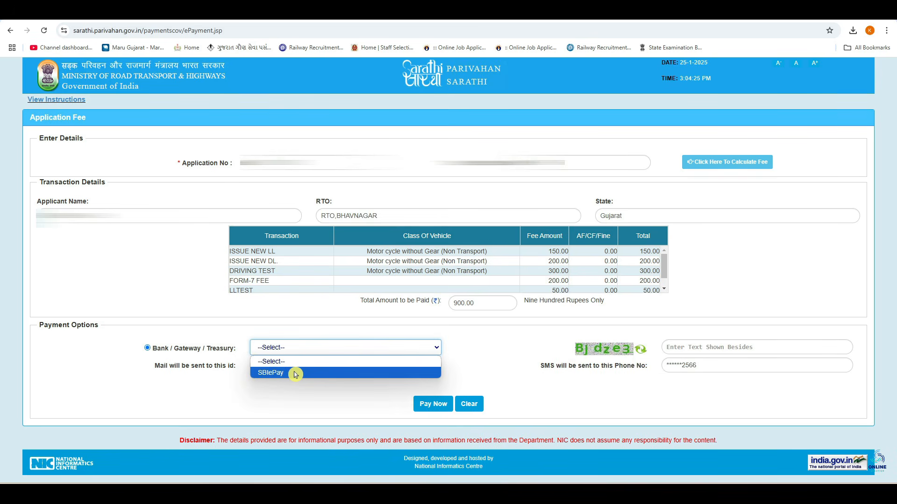
{"action": "left_click", "coordinate": [296, 374]}
{"action": "left_click", "coordinate": [709, 346]}
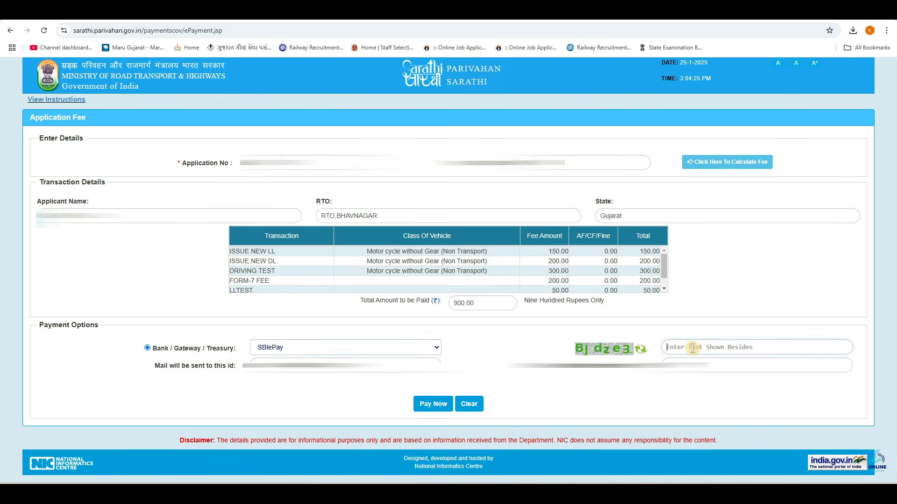
{"action": "left_click", "coordinate": [430, 408]}
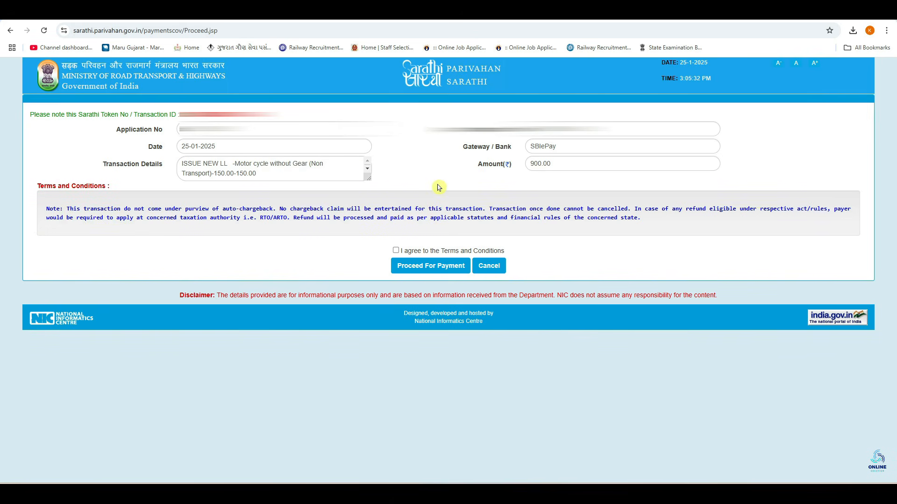
{"action": "left_click", "coordinate": [396, 252]}
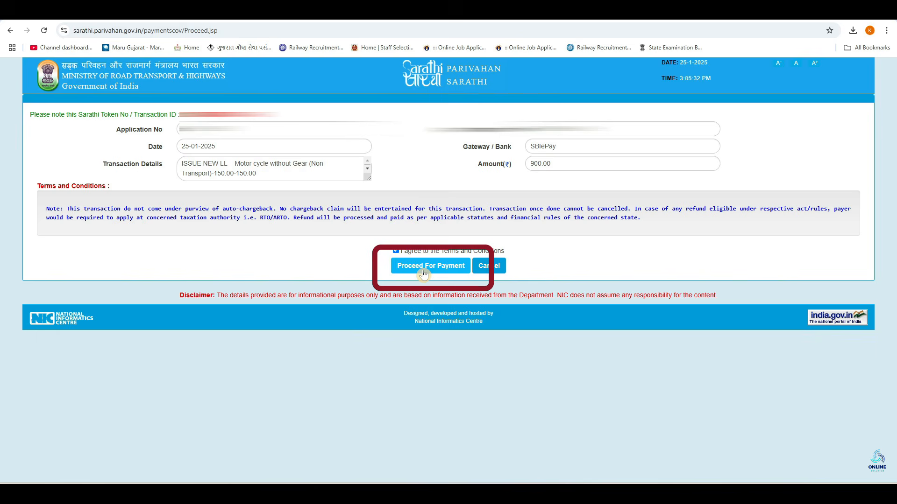
{"action": "left_click", "coordinate": [453, 267]}
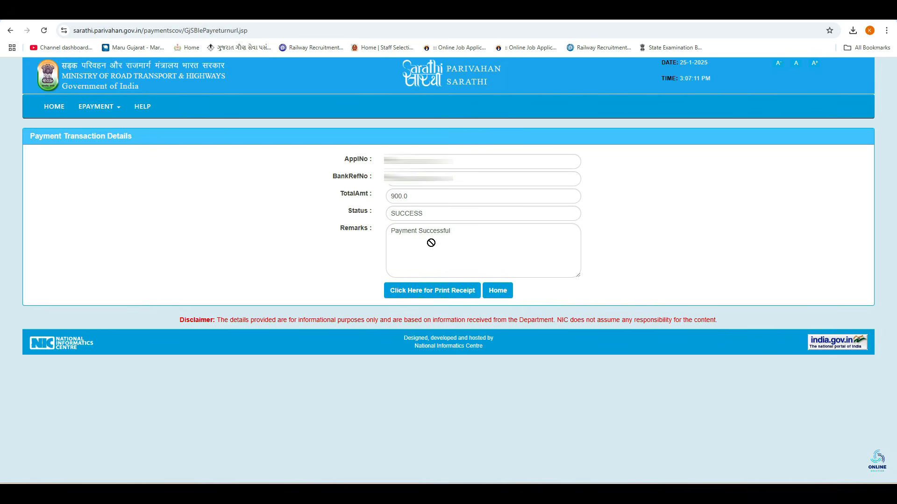
- Open the receipt form for the payment, enter the captcha text and get the receipt details
{"action": "left_click", "coordinate": [443, 294]}
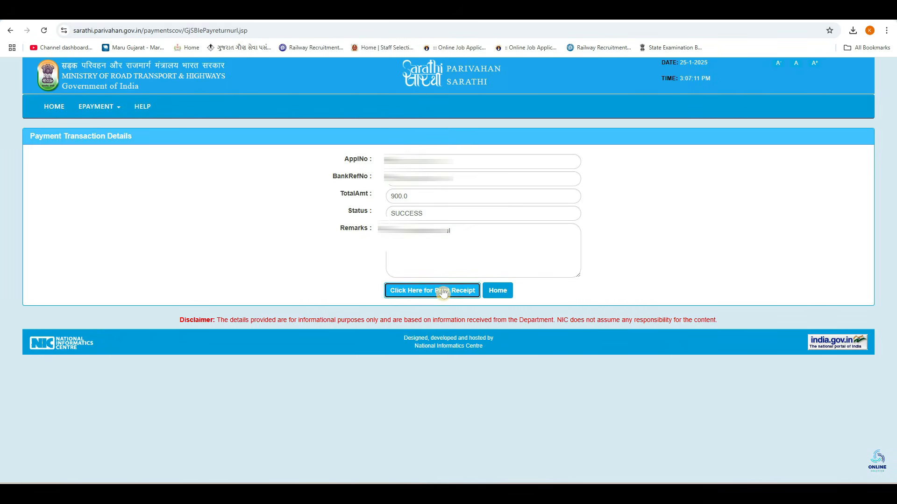
{"action": "left_click", "coordinate": [423, 276]}
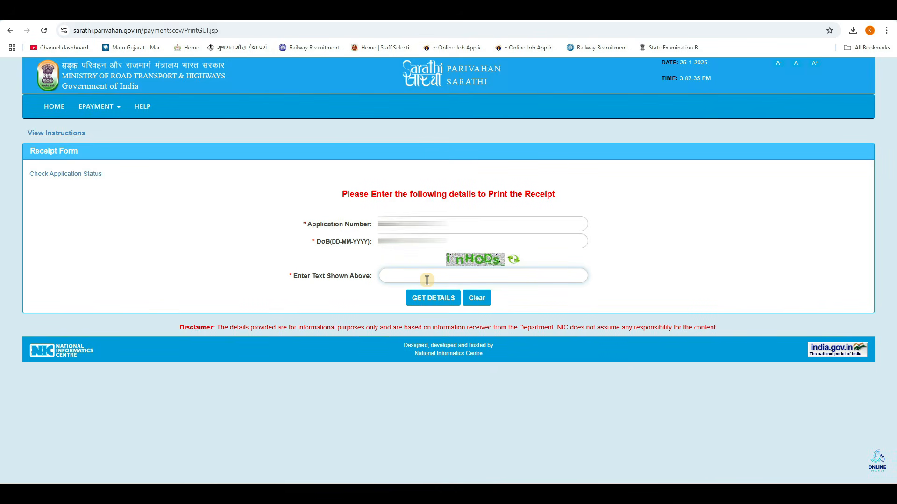
{"action": "type", "text": "inHODs"}
{"action": "left_click", "coordinate": [446, 299]}
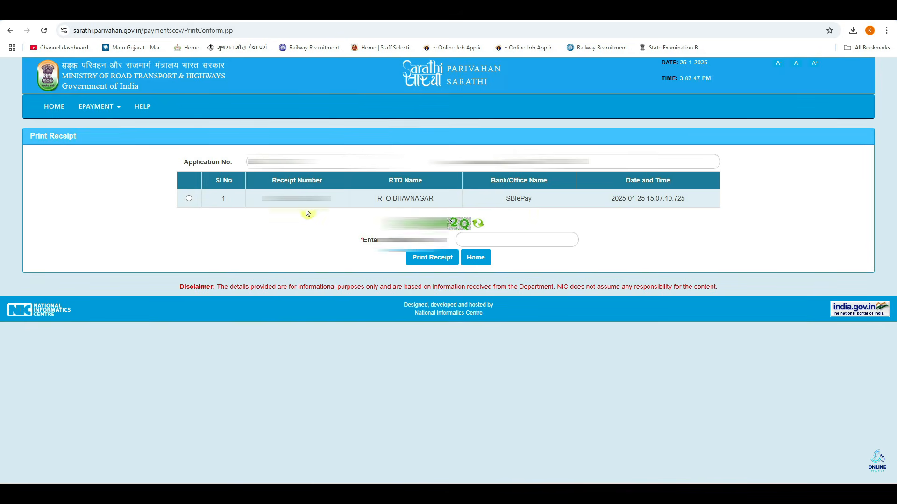
- Select the RTO,BHAVNAGAR receipt, print it with the captcha filled in, and return to the home page
{"action": "left_click", "coordinate": [189, 199]}
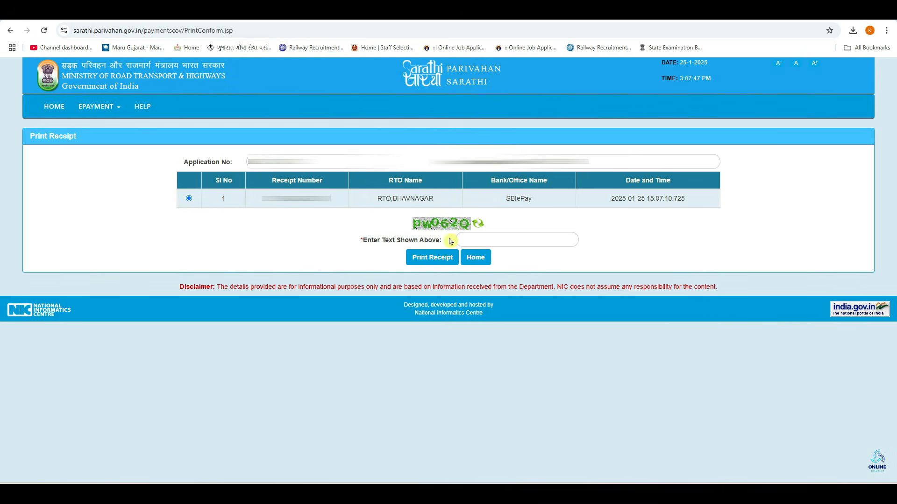
{"action": "left_click", "coordinate": [426, 259]}
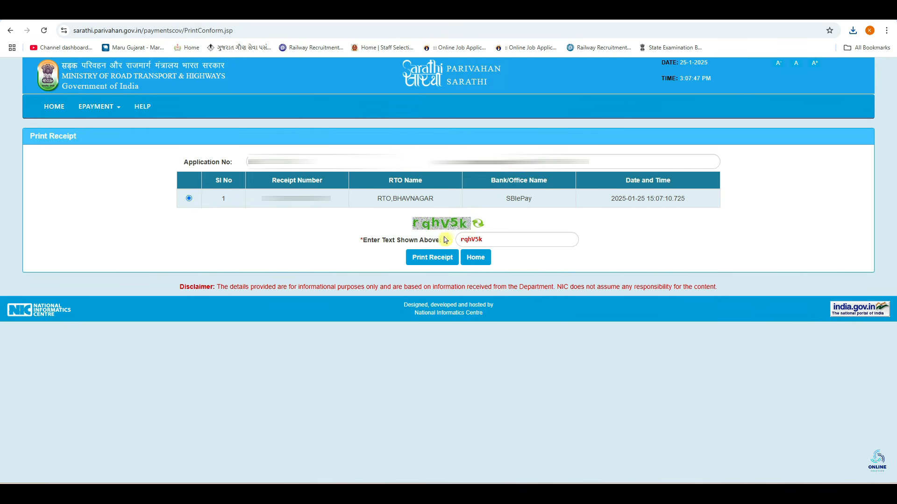
{"action": "left_click", "coordinate": [477, 258]}
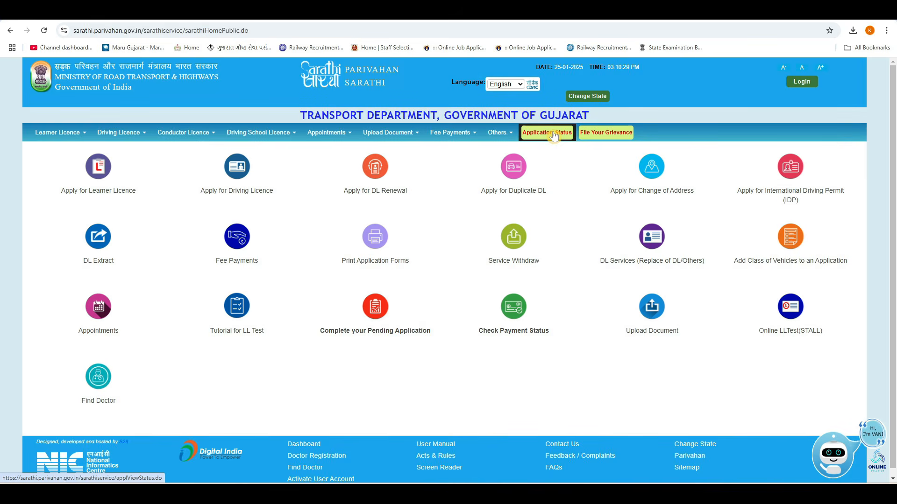
- Look up the application status with the application number, date of birth and captcha, and examine the completed stages and current status
{"action": "left_click", "coordinate": [554, 135]}
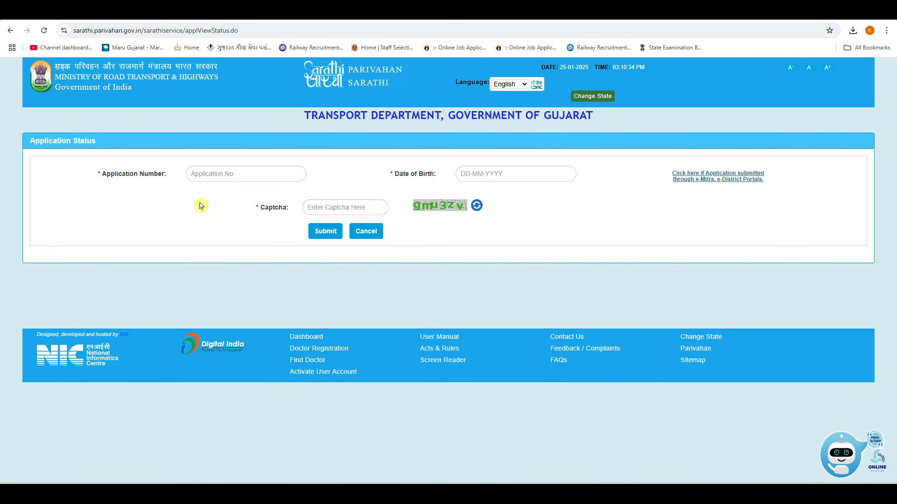
{"action": "left_click", "coordinate": [217, 174]}
{"action": "left_click", "coordinate": [475, 173]}
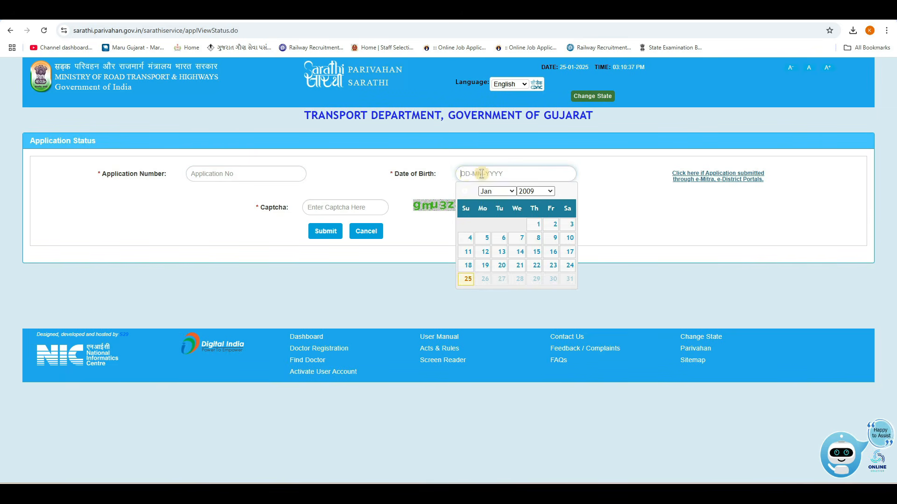
{"action": "left_click", "coordinate": [322, 205]}
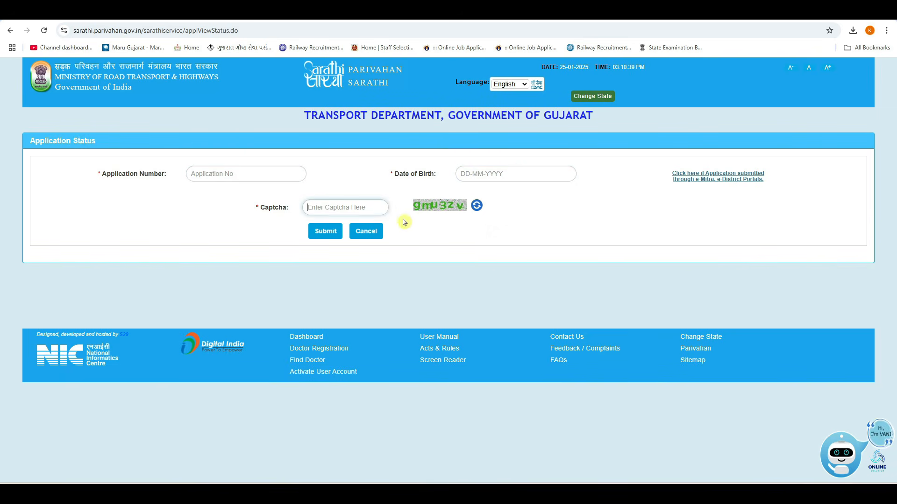
{"action": "left_click", "coordinate": [341, 233]}
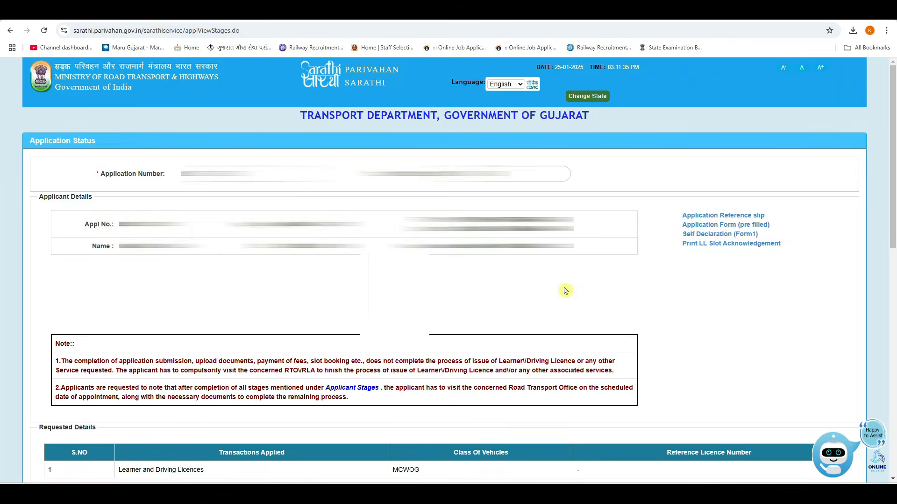
{"action": "scroll", "coordinate": [565, 290], "scroll_direction": "down", "scroll_amount": 8}
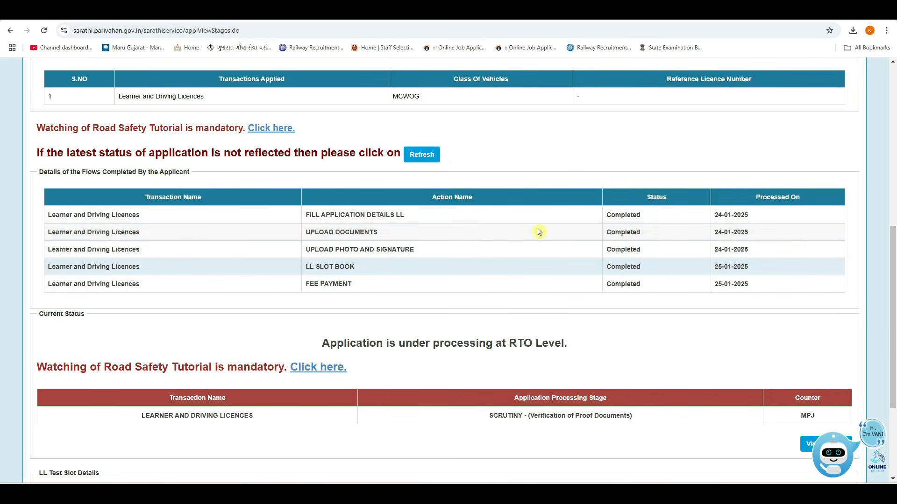